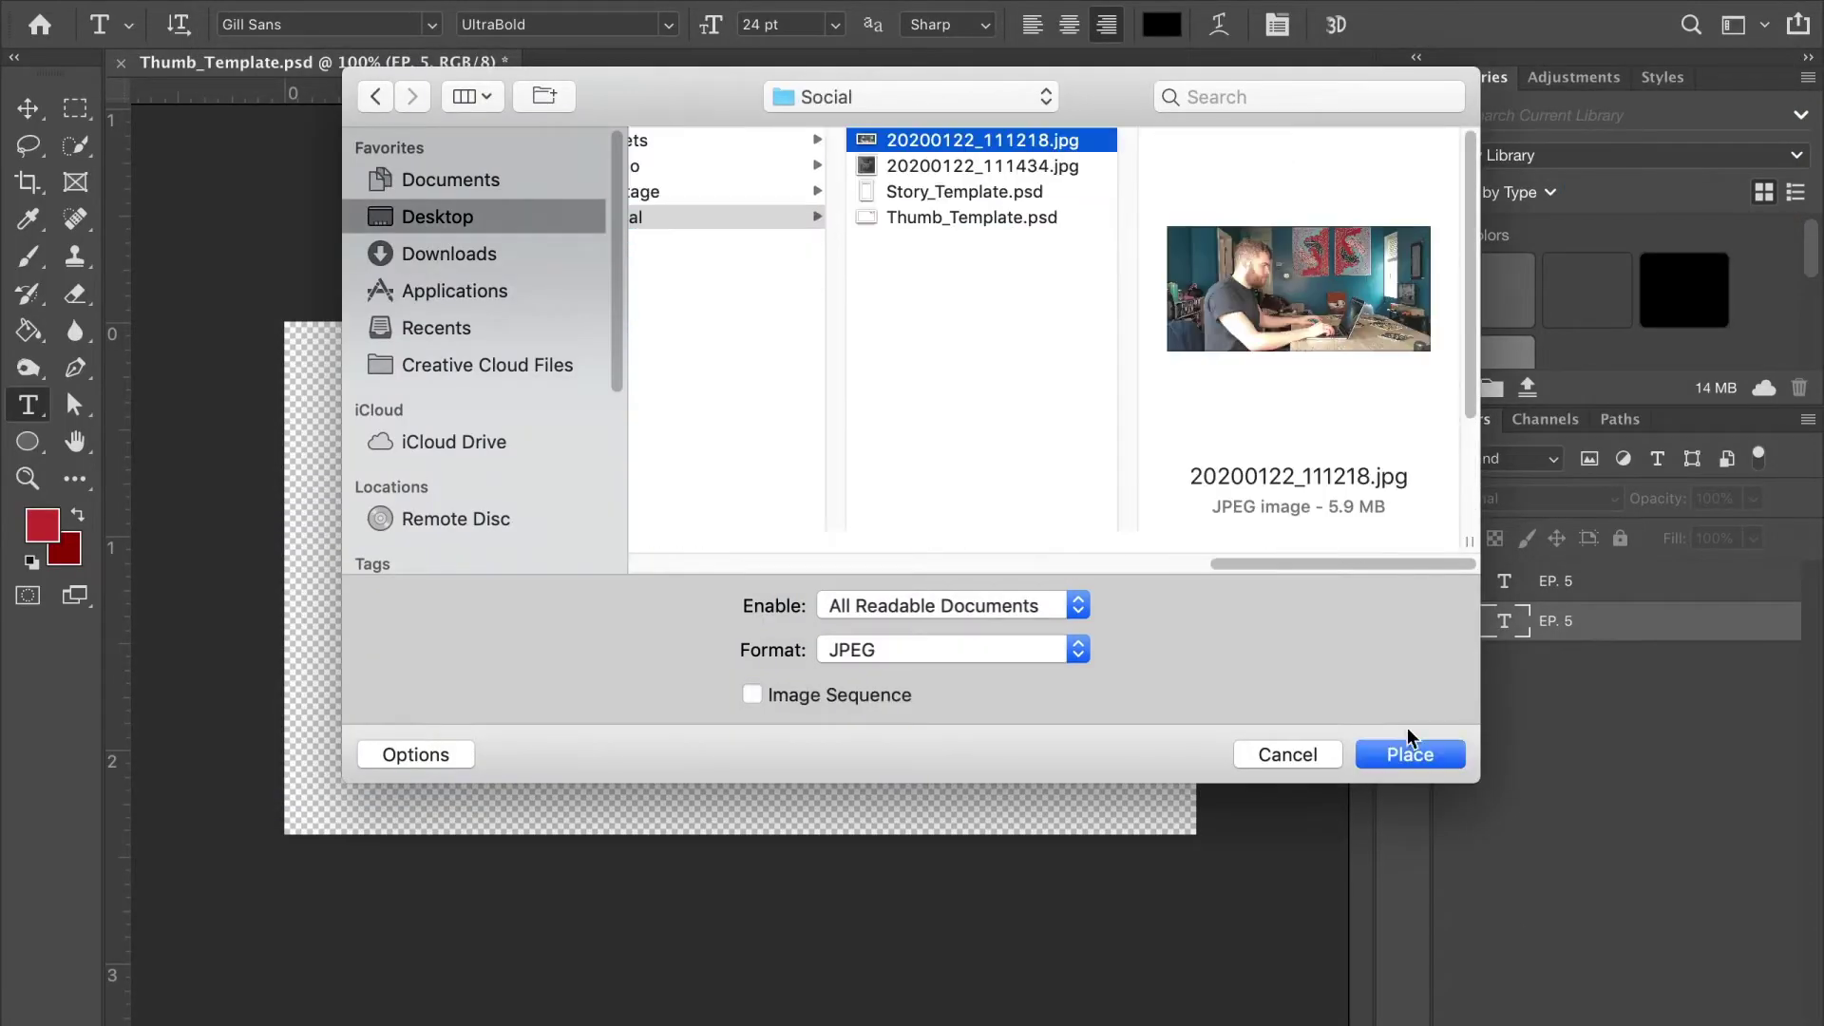
Place the man-at-laptop photo from the Social folder, scaled up to fill the canvas
left_click(1410, 754)
left_click_drag(1067, 712, 1234, 833)
key("Return")
key("t")
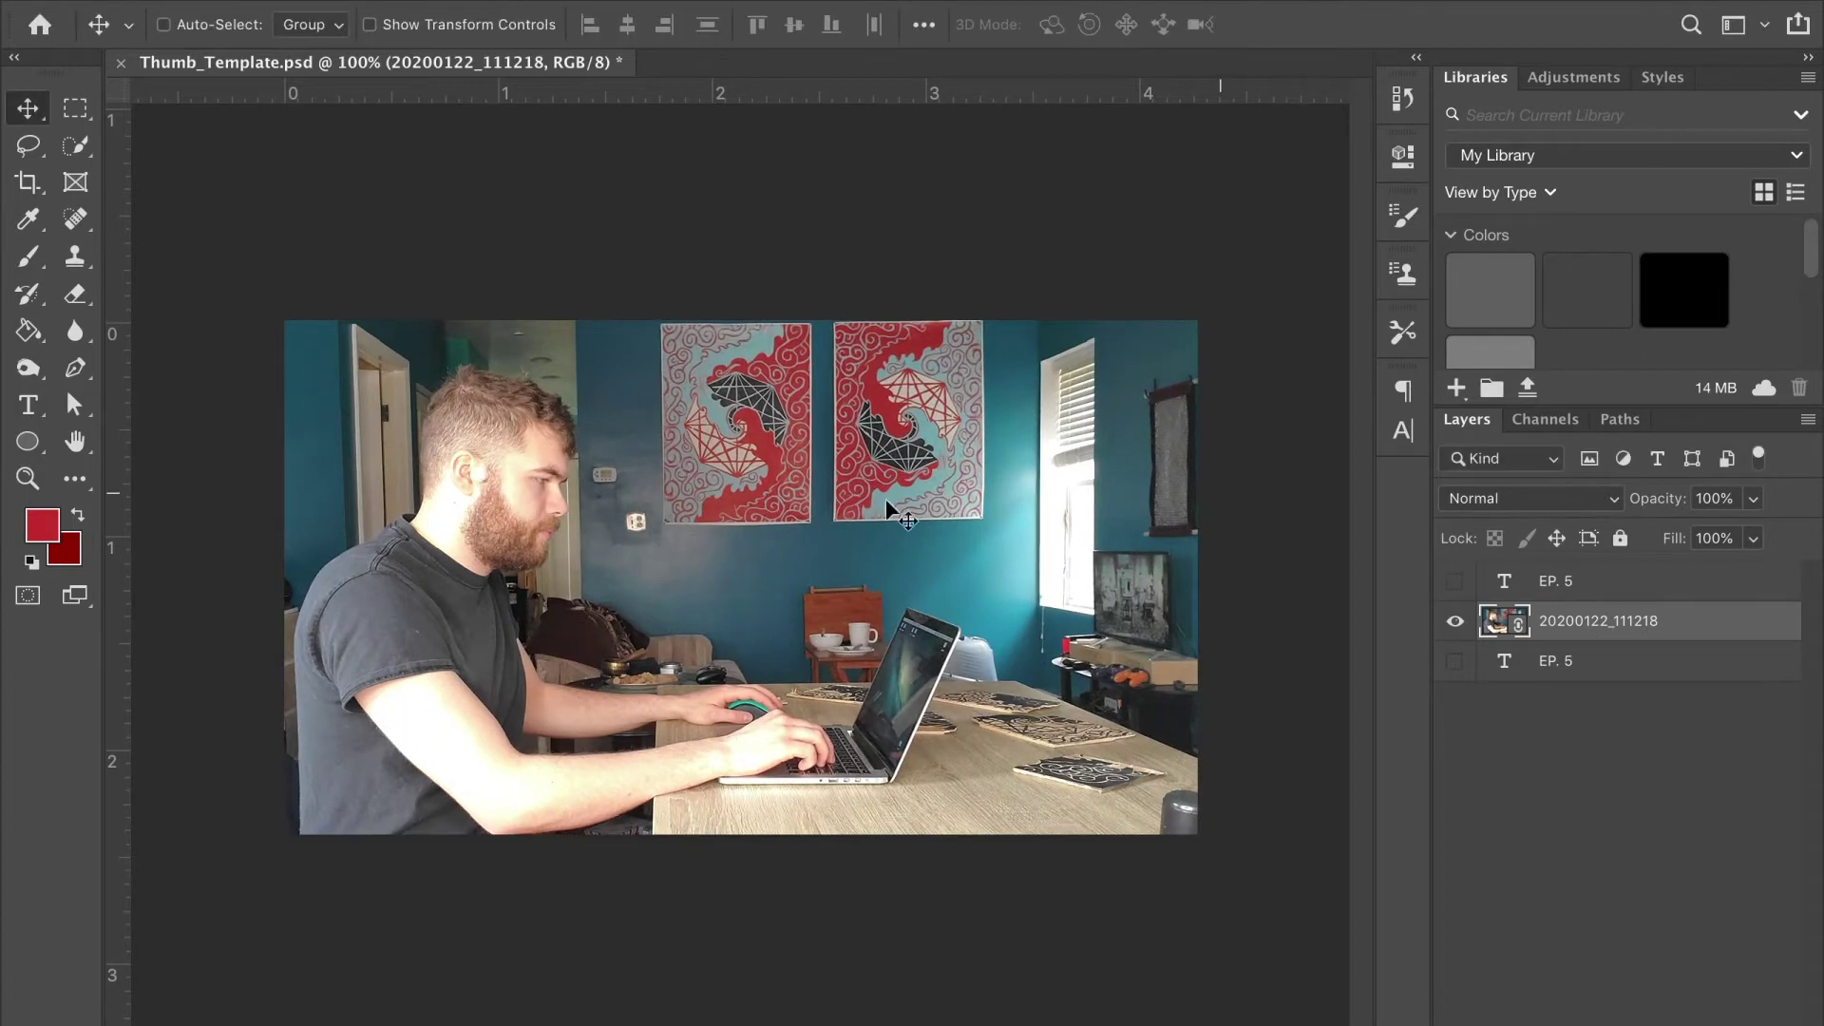
key("w")
Quick-select the man, laptop and table top with shrinking brushes, then view it as Quick Mask
left_click_drag(493, 440, 410, 406)
key("ctrl+plus")
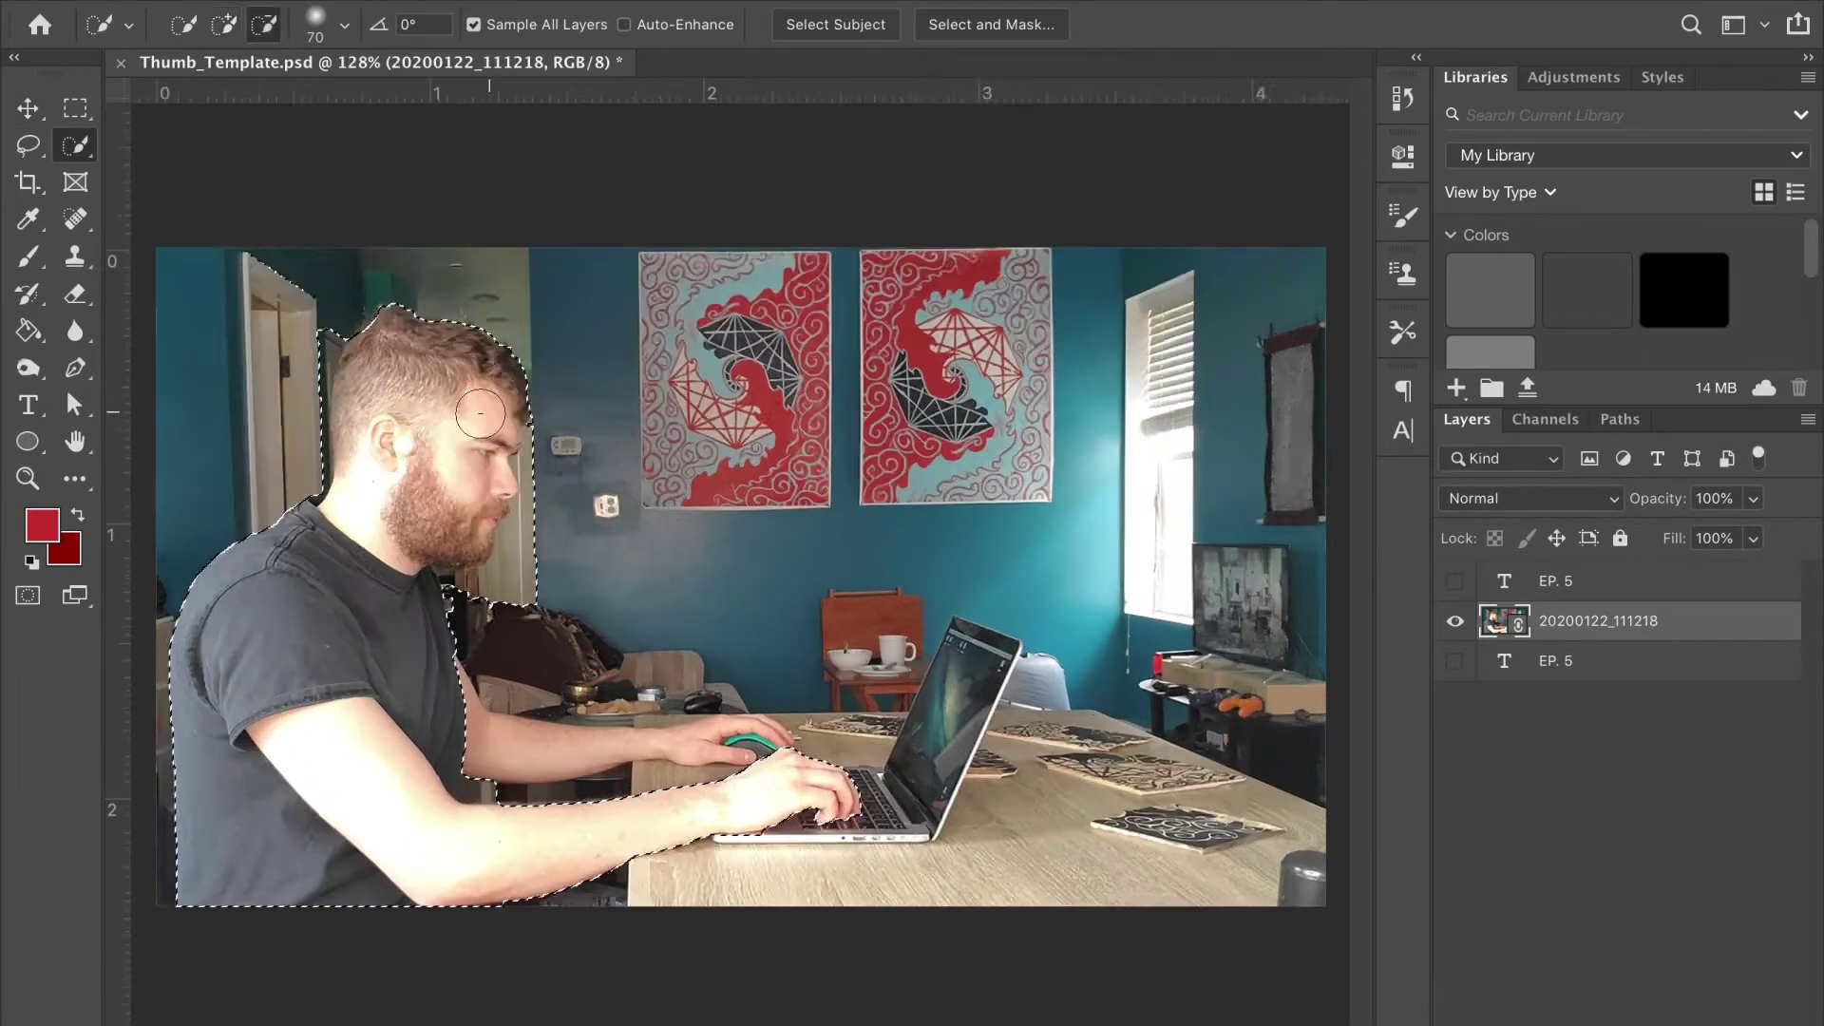
key("bracketleft")
key("bracketleft")
key("bracketleft")
left_click_drag(521, 427, 502, 785)
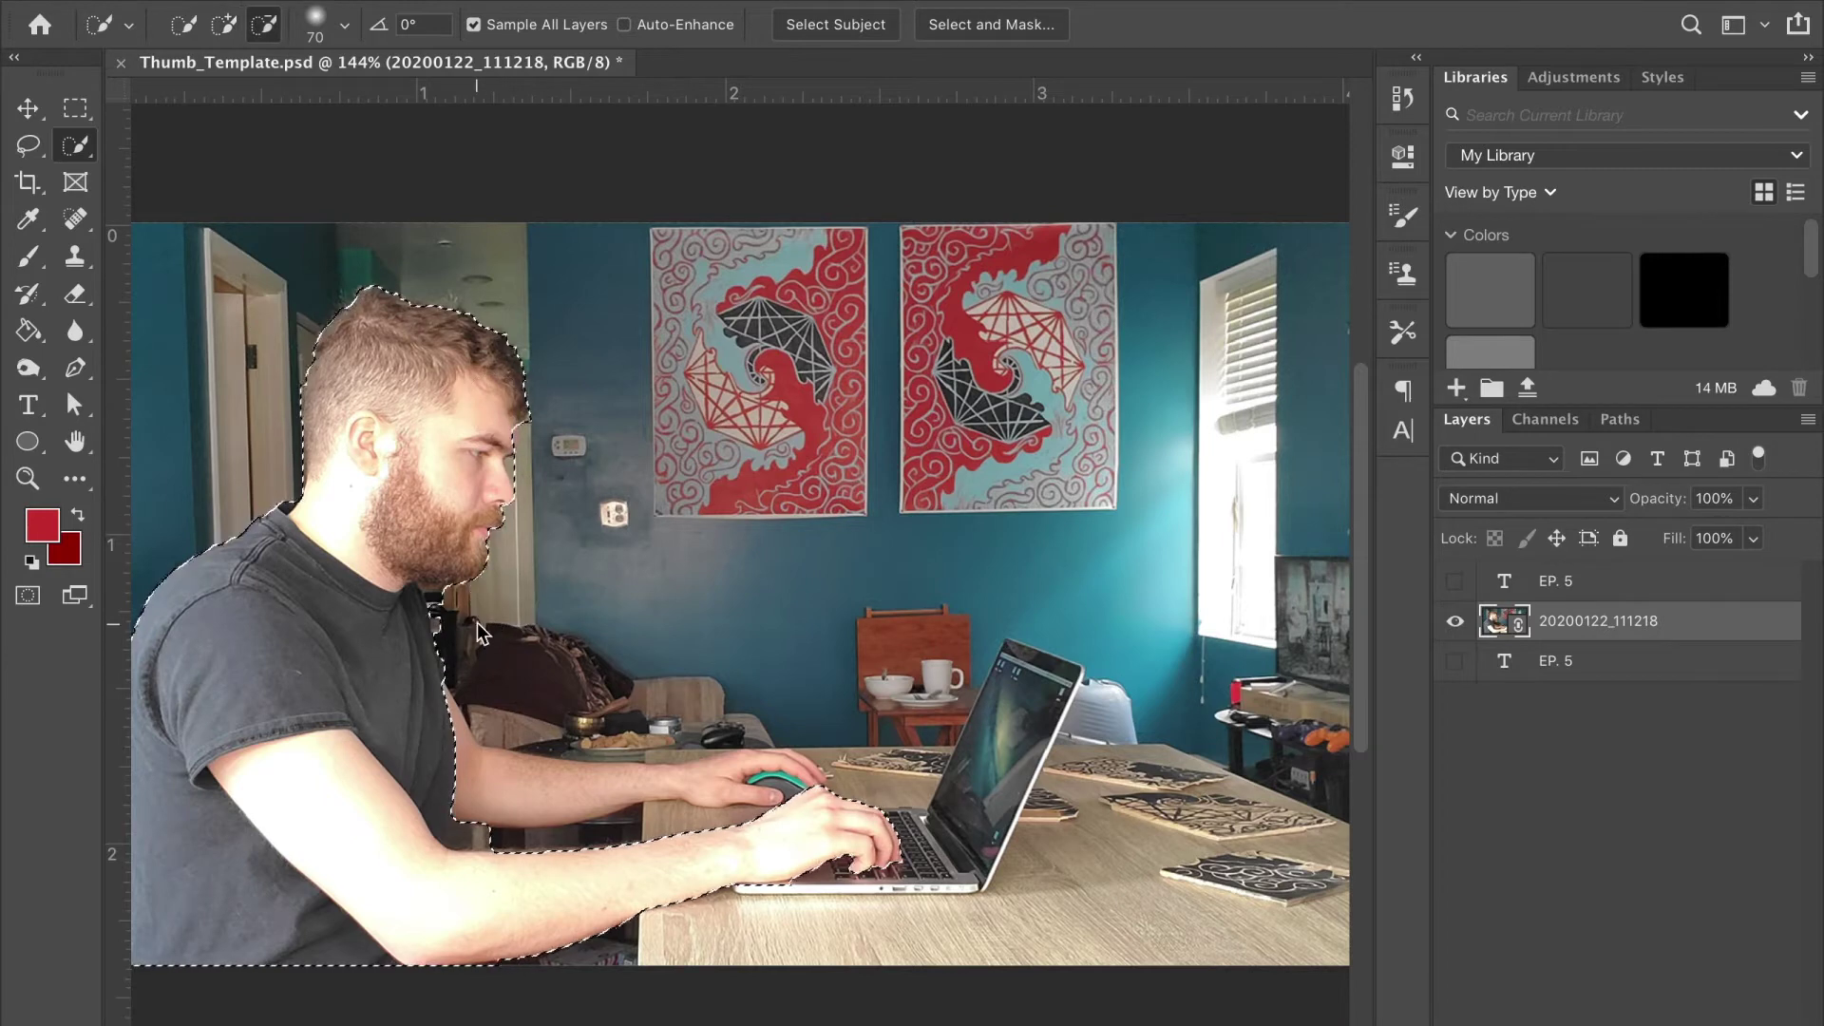
key("bracketleft")
key("bracketleft")
key("bracketleft")
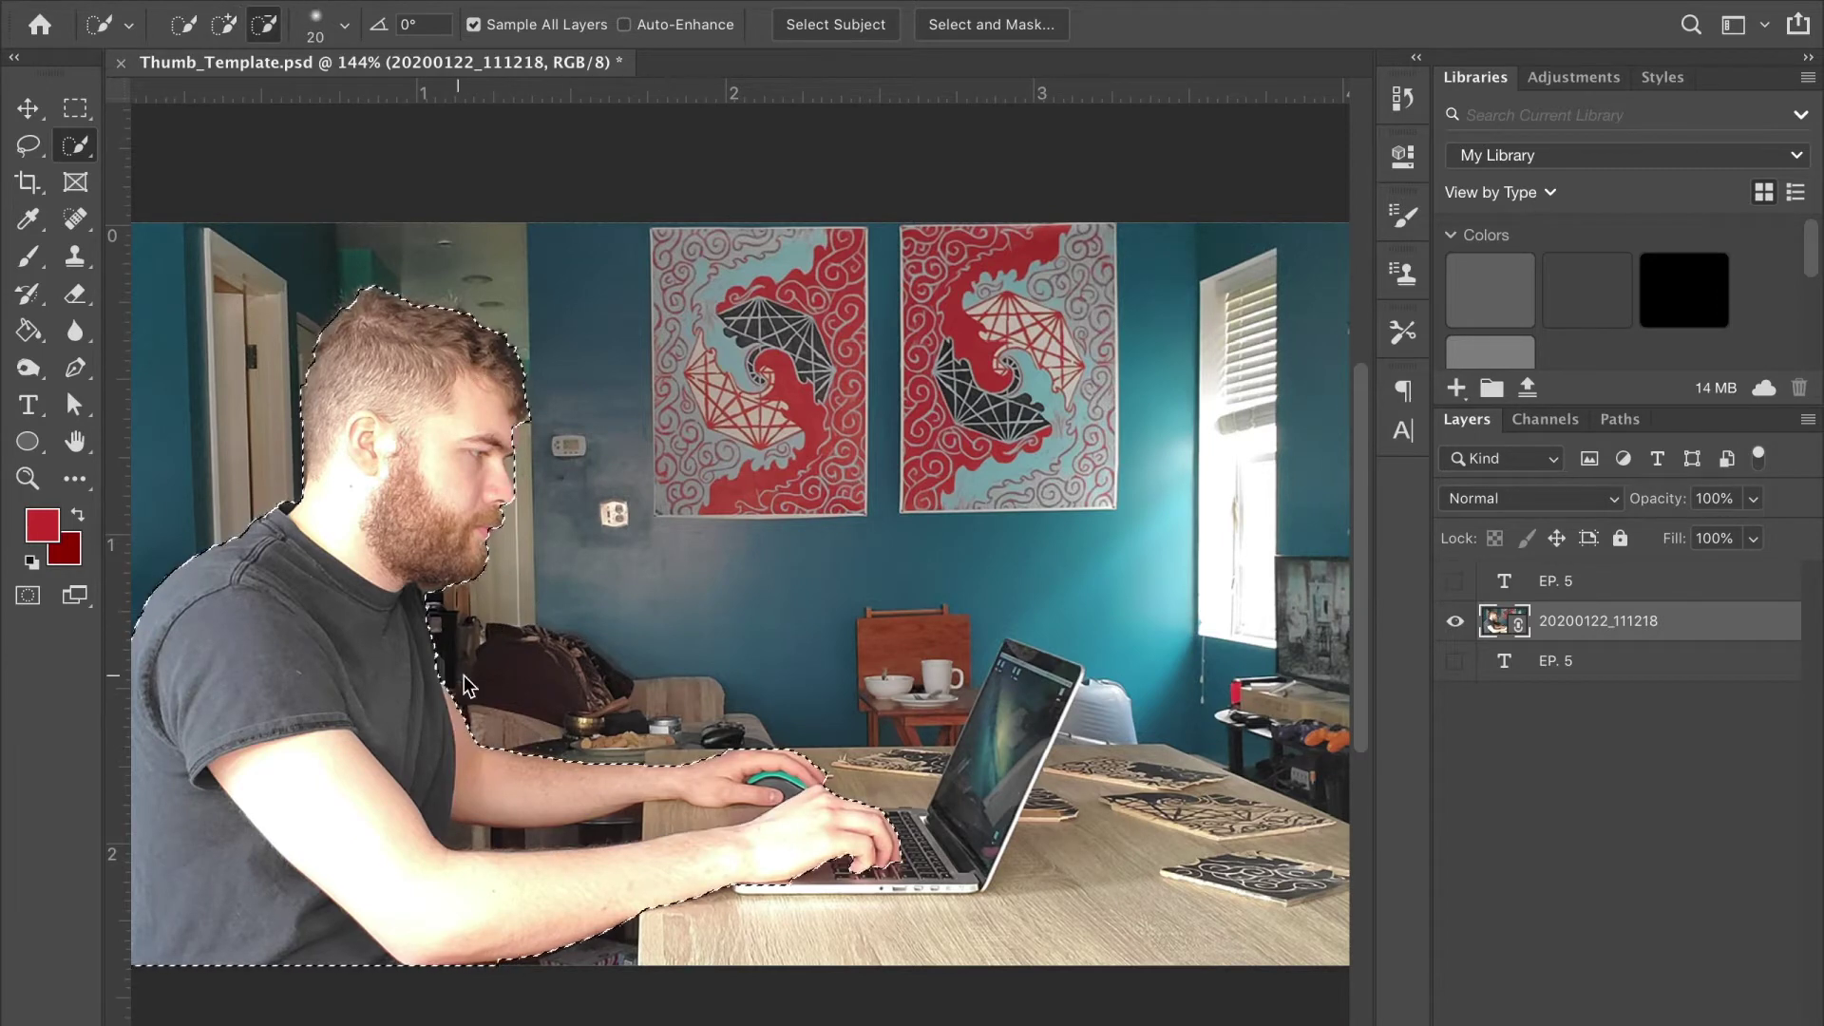
scroll(968, 770, "down", 1)
left_click_drag(967, 770, 941, 819)
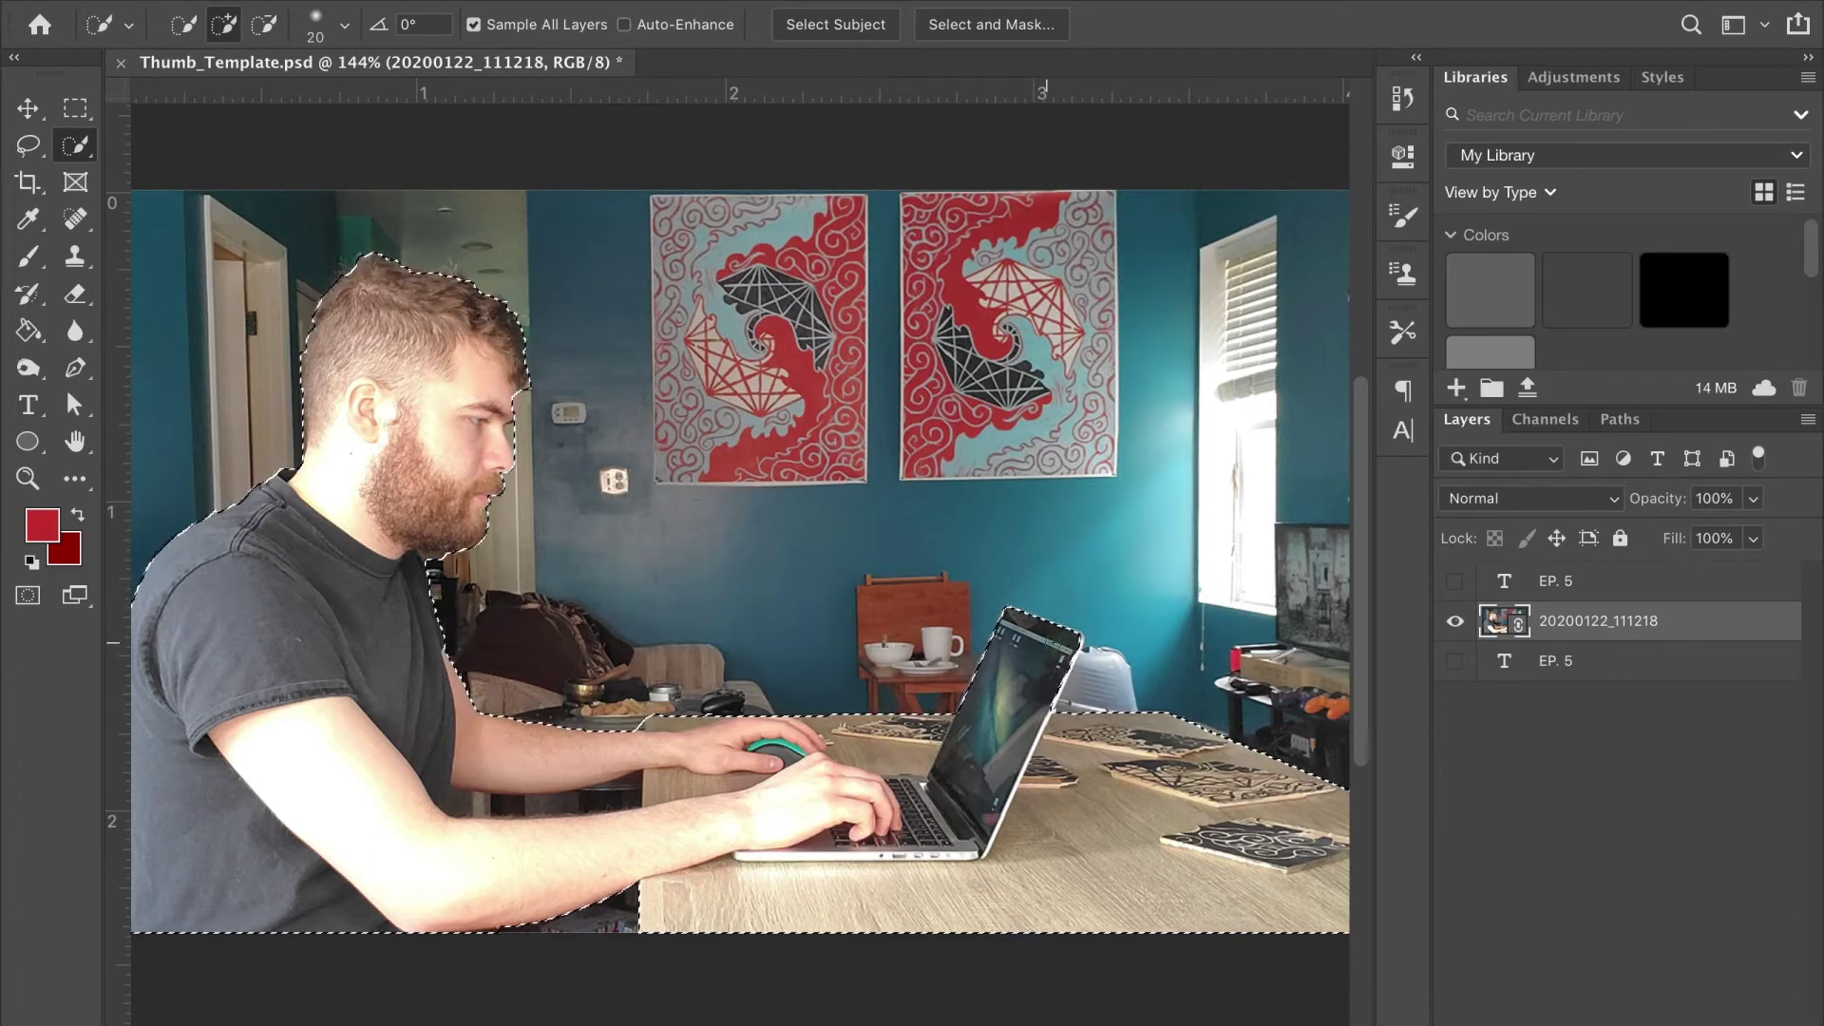
key("bracketleft")
key("bracketleft")
key("bracketleft")
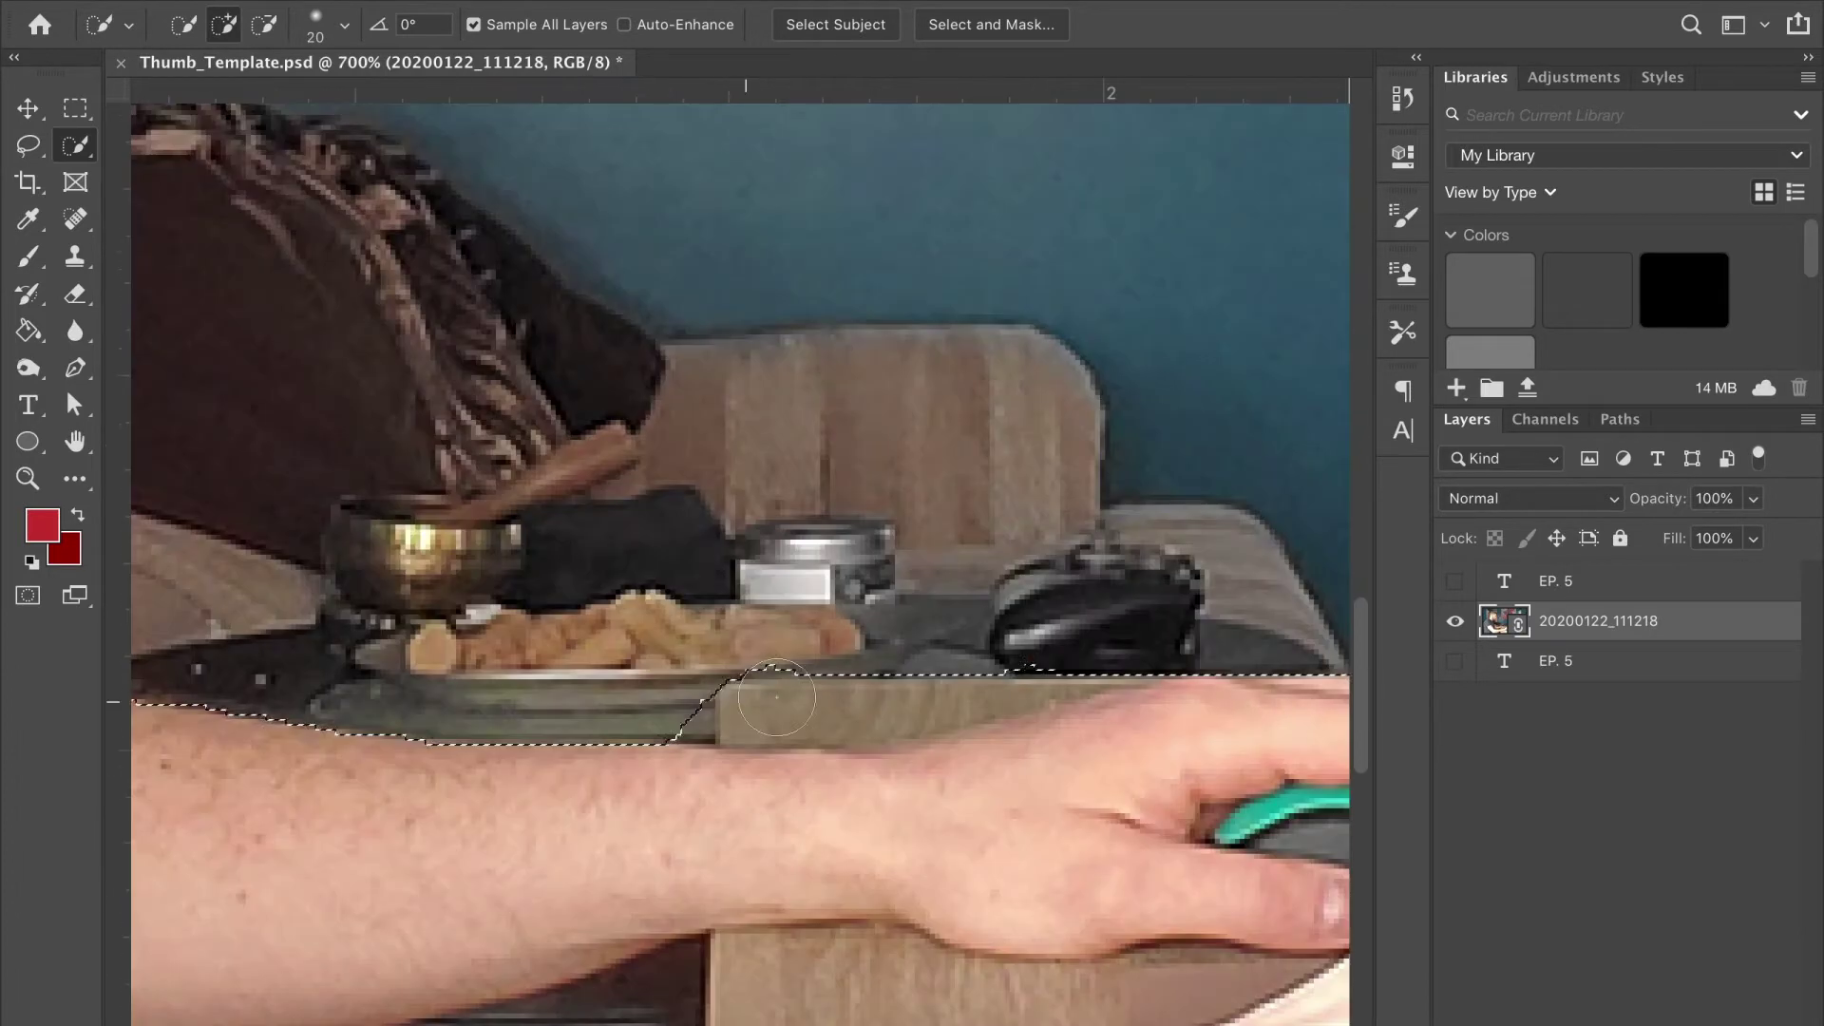
scroll(728, 719, "up", 6)
scroll(732, 699, "down", 5)
scroll(570, 570, "down", 1)
scroll(571, 570, "down", 1)
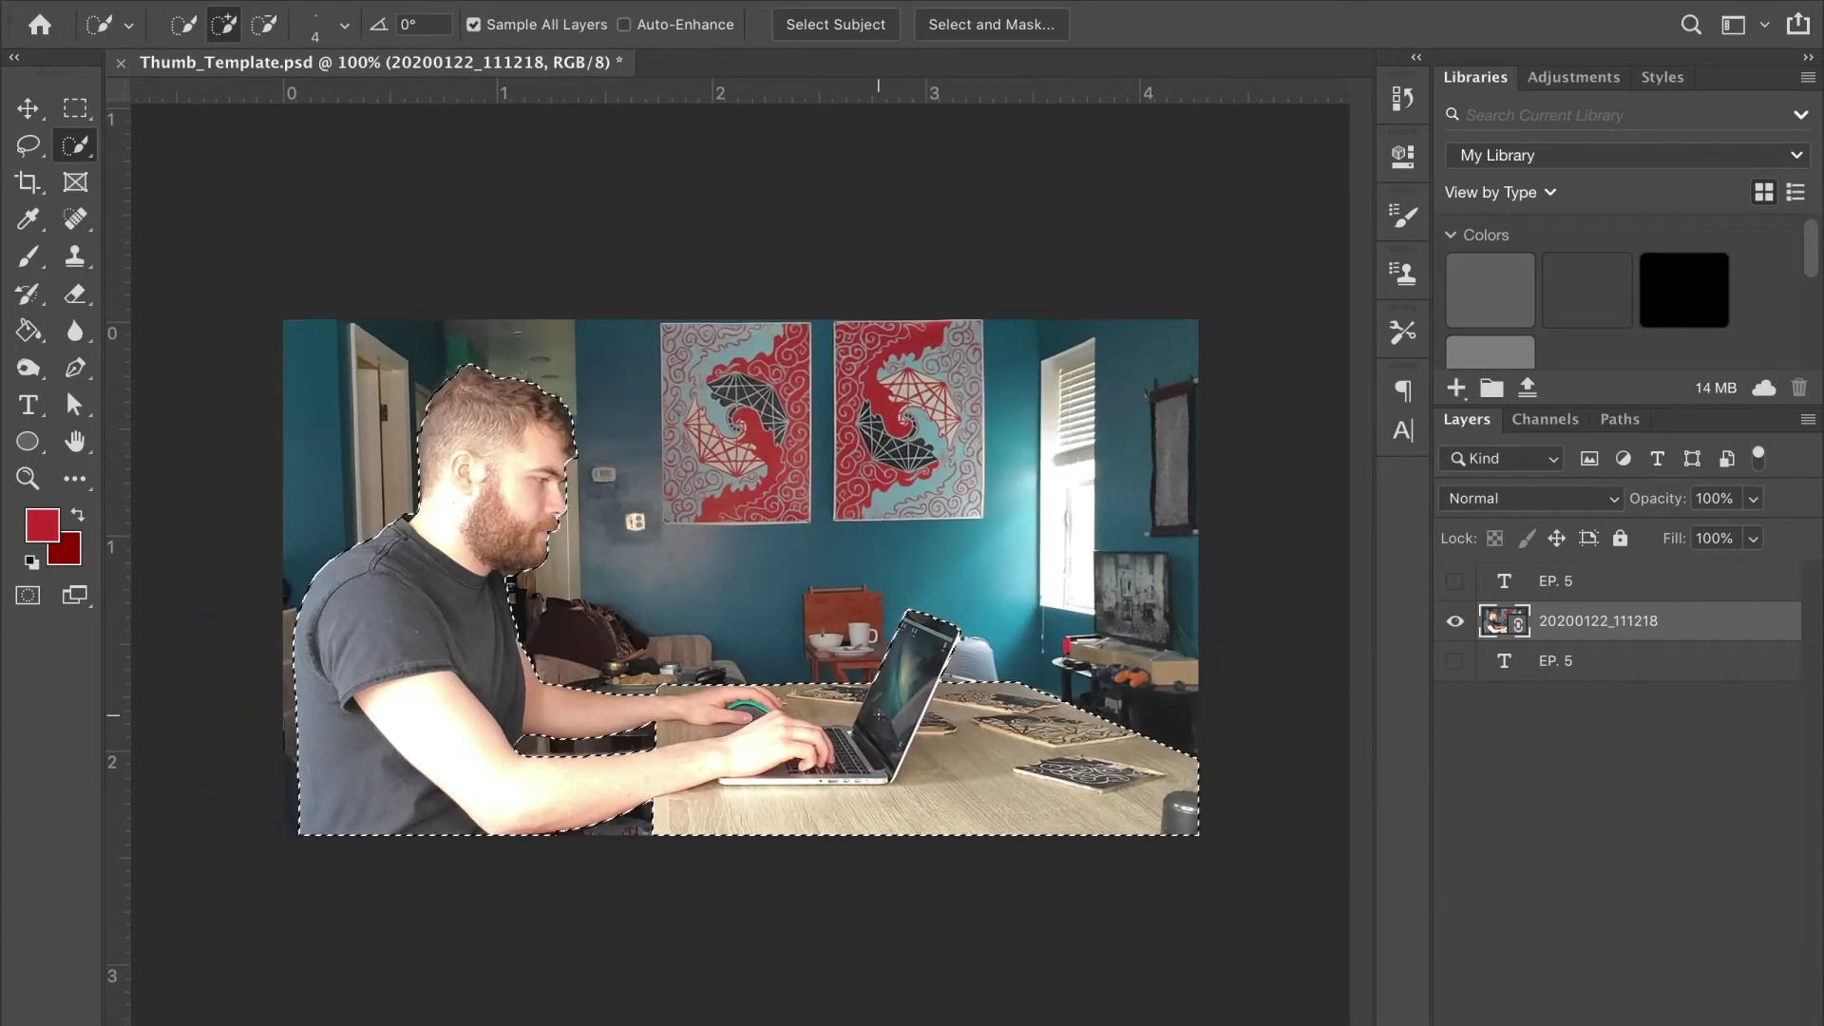
scroll(478, 428, "up", 5)
scroll(727, 570, "down", 2)
scroll(728, 570, "down", 3)
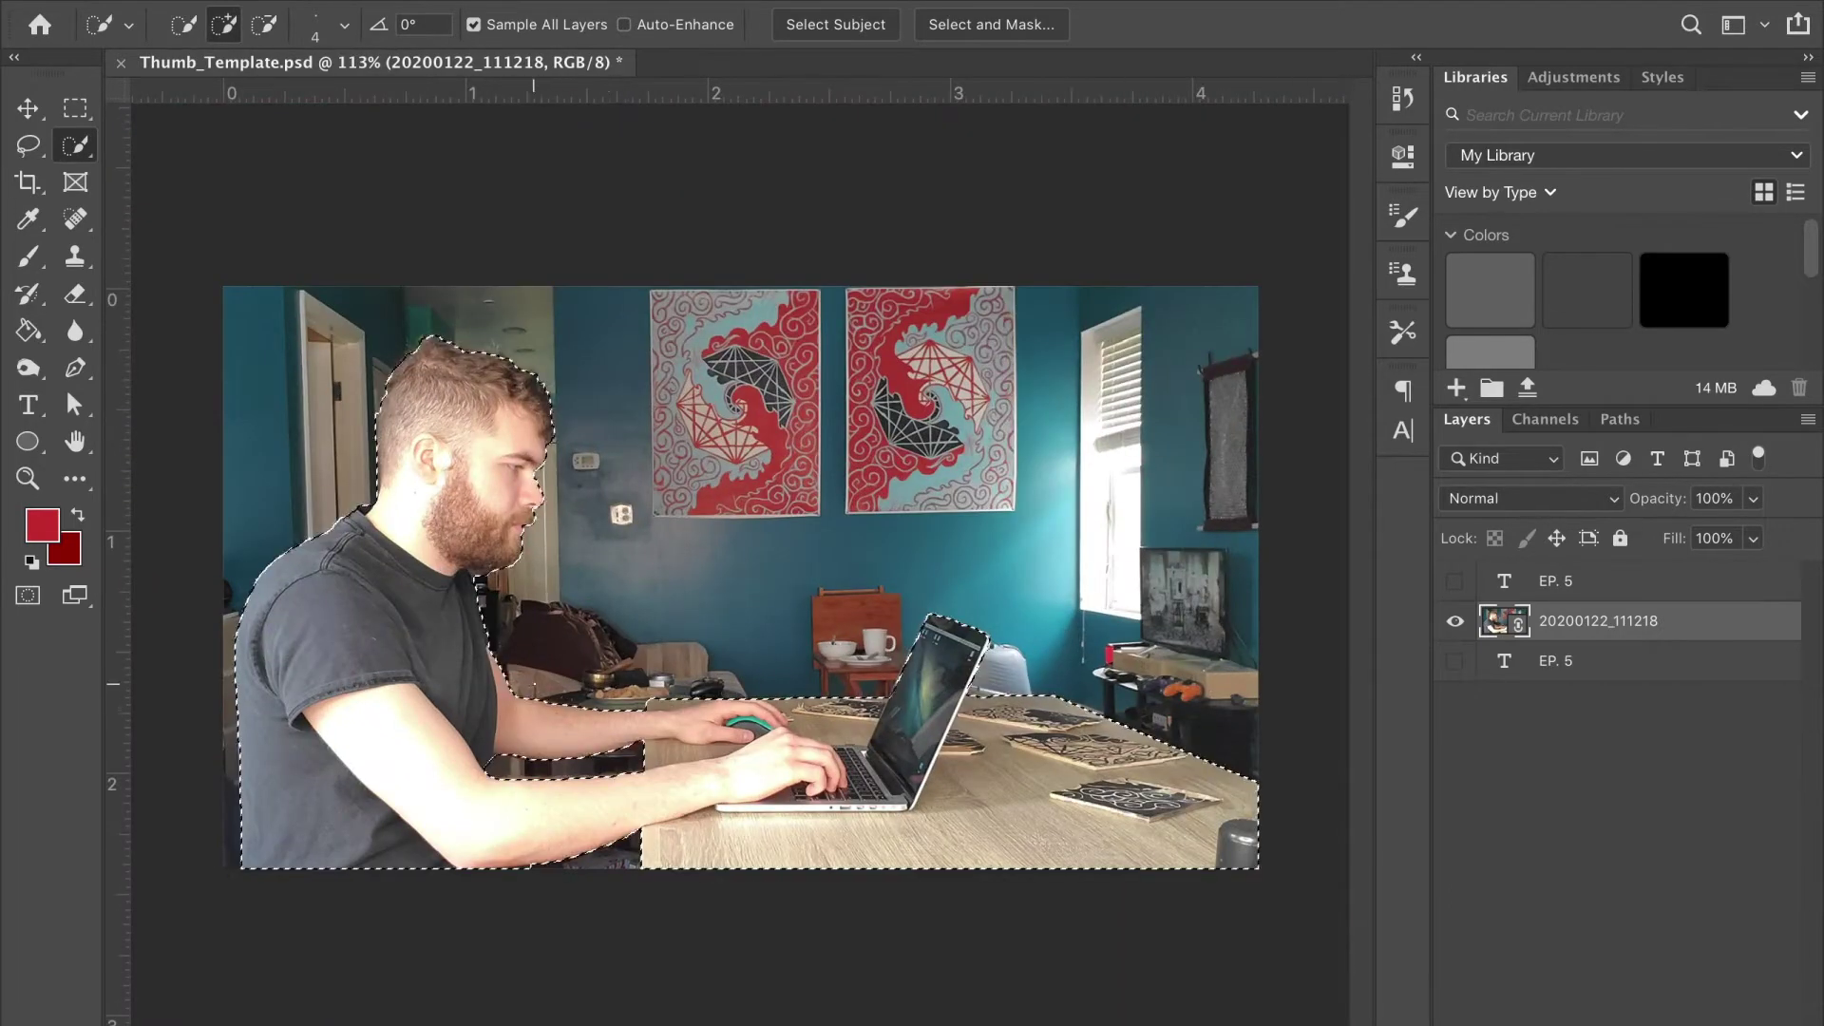
key("q")
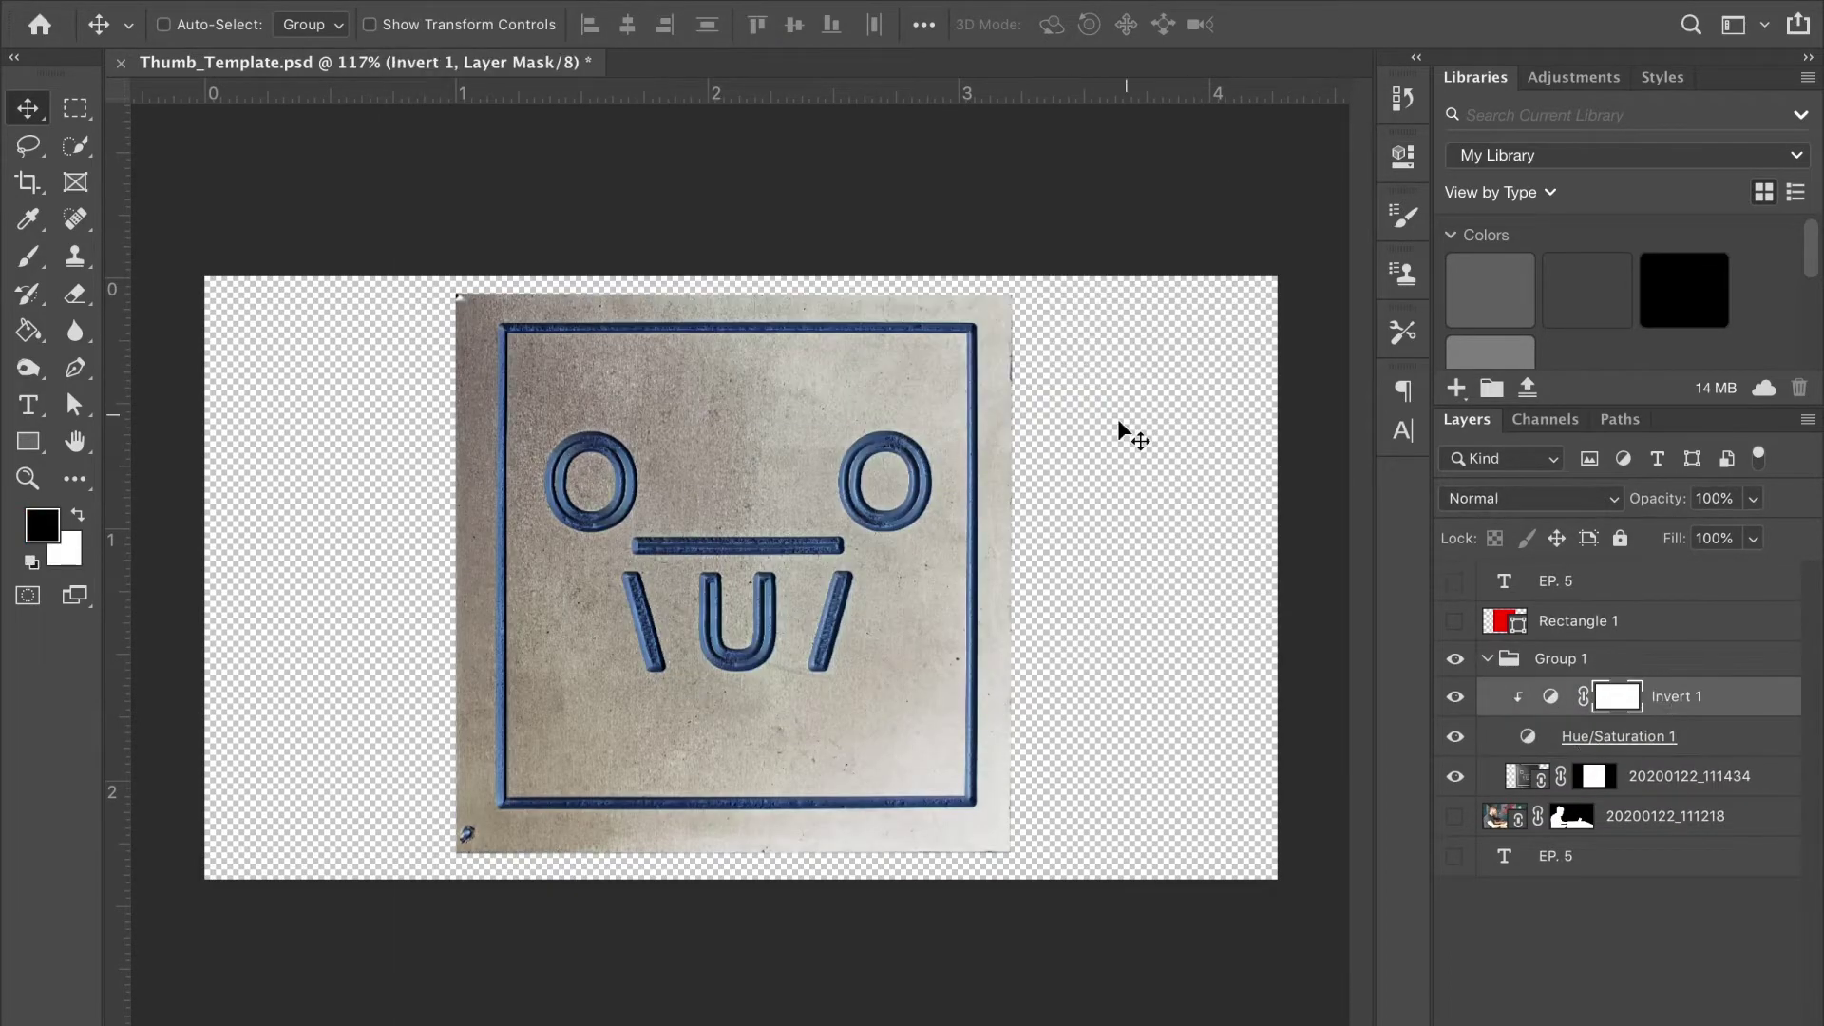
Add a Brightness/Contrast adjustment to the face tile: Brightness 68, Contrast -36
left_click(849, 338)
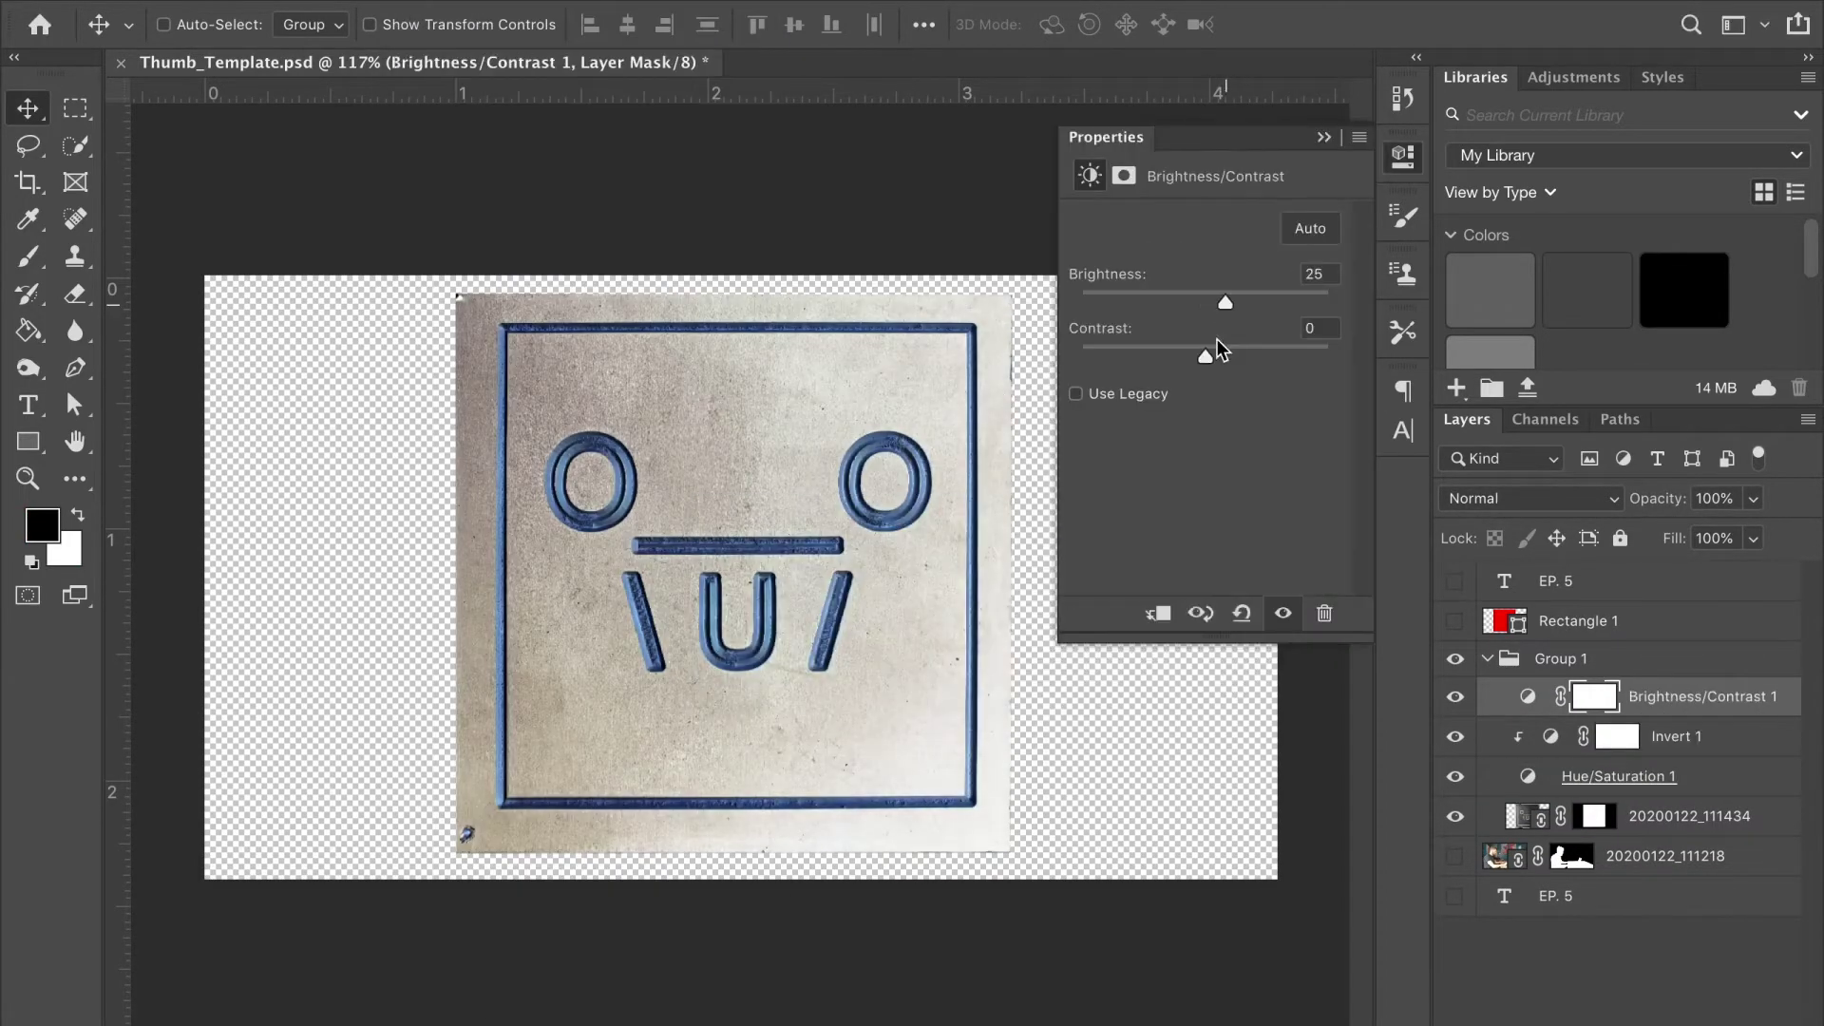
left_click_drag(1213, 353, 1152, 358)
left_click_drag(1240, 304, 1264, 307)
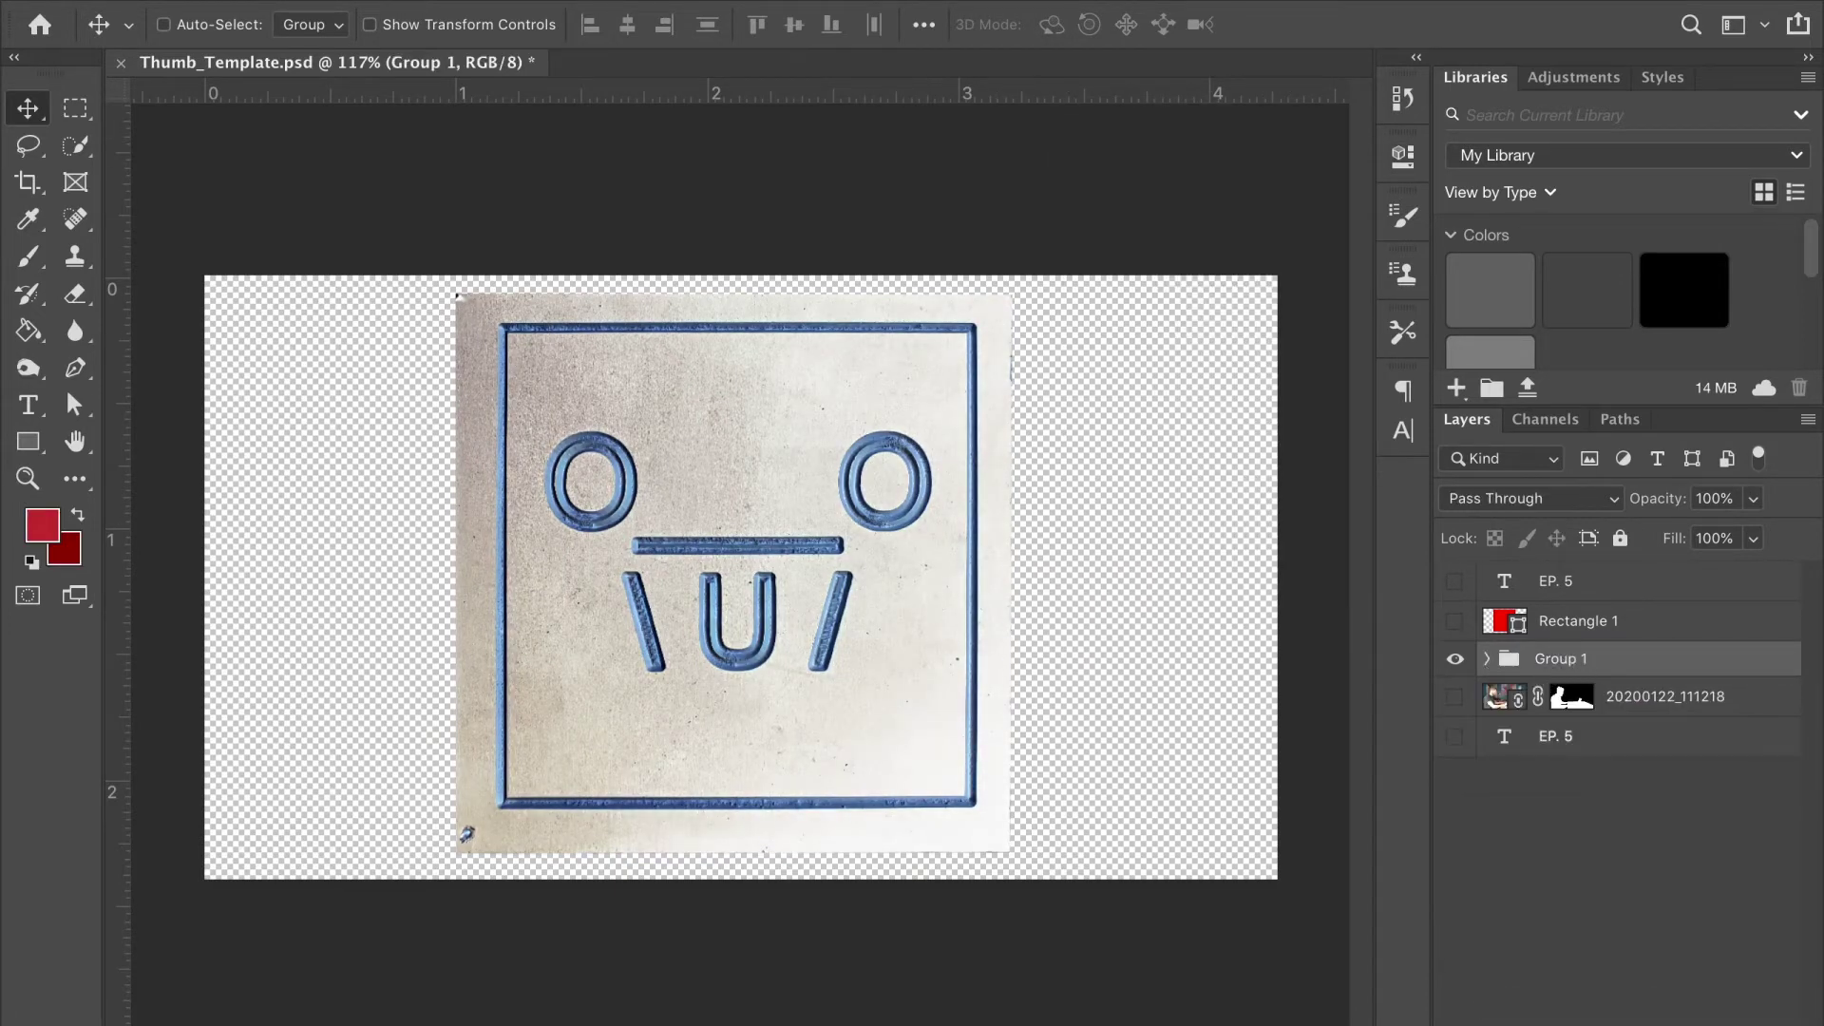
Duplicate the face tile group as a small centred square and hide its first tile
key("ctrl+j")
key("ctrl+t")
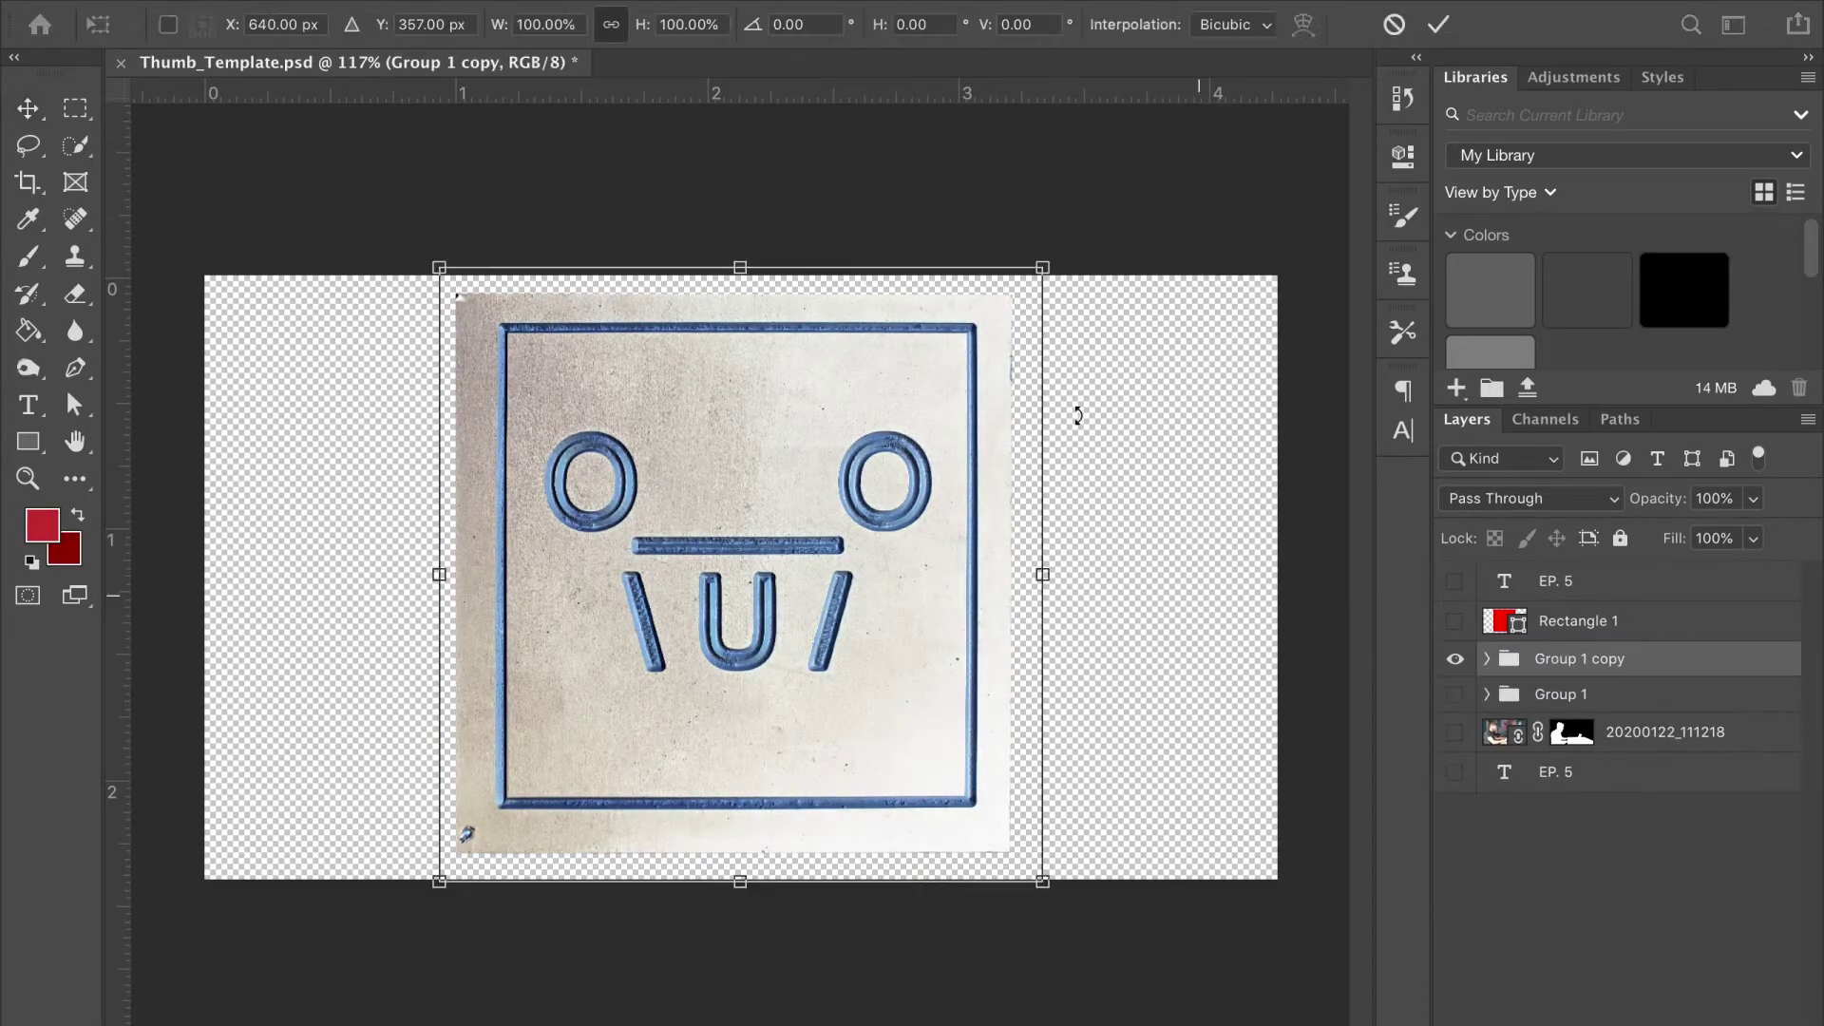
left_click_drag(1055, 261, 832, 498)
key("Return")
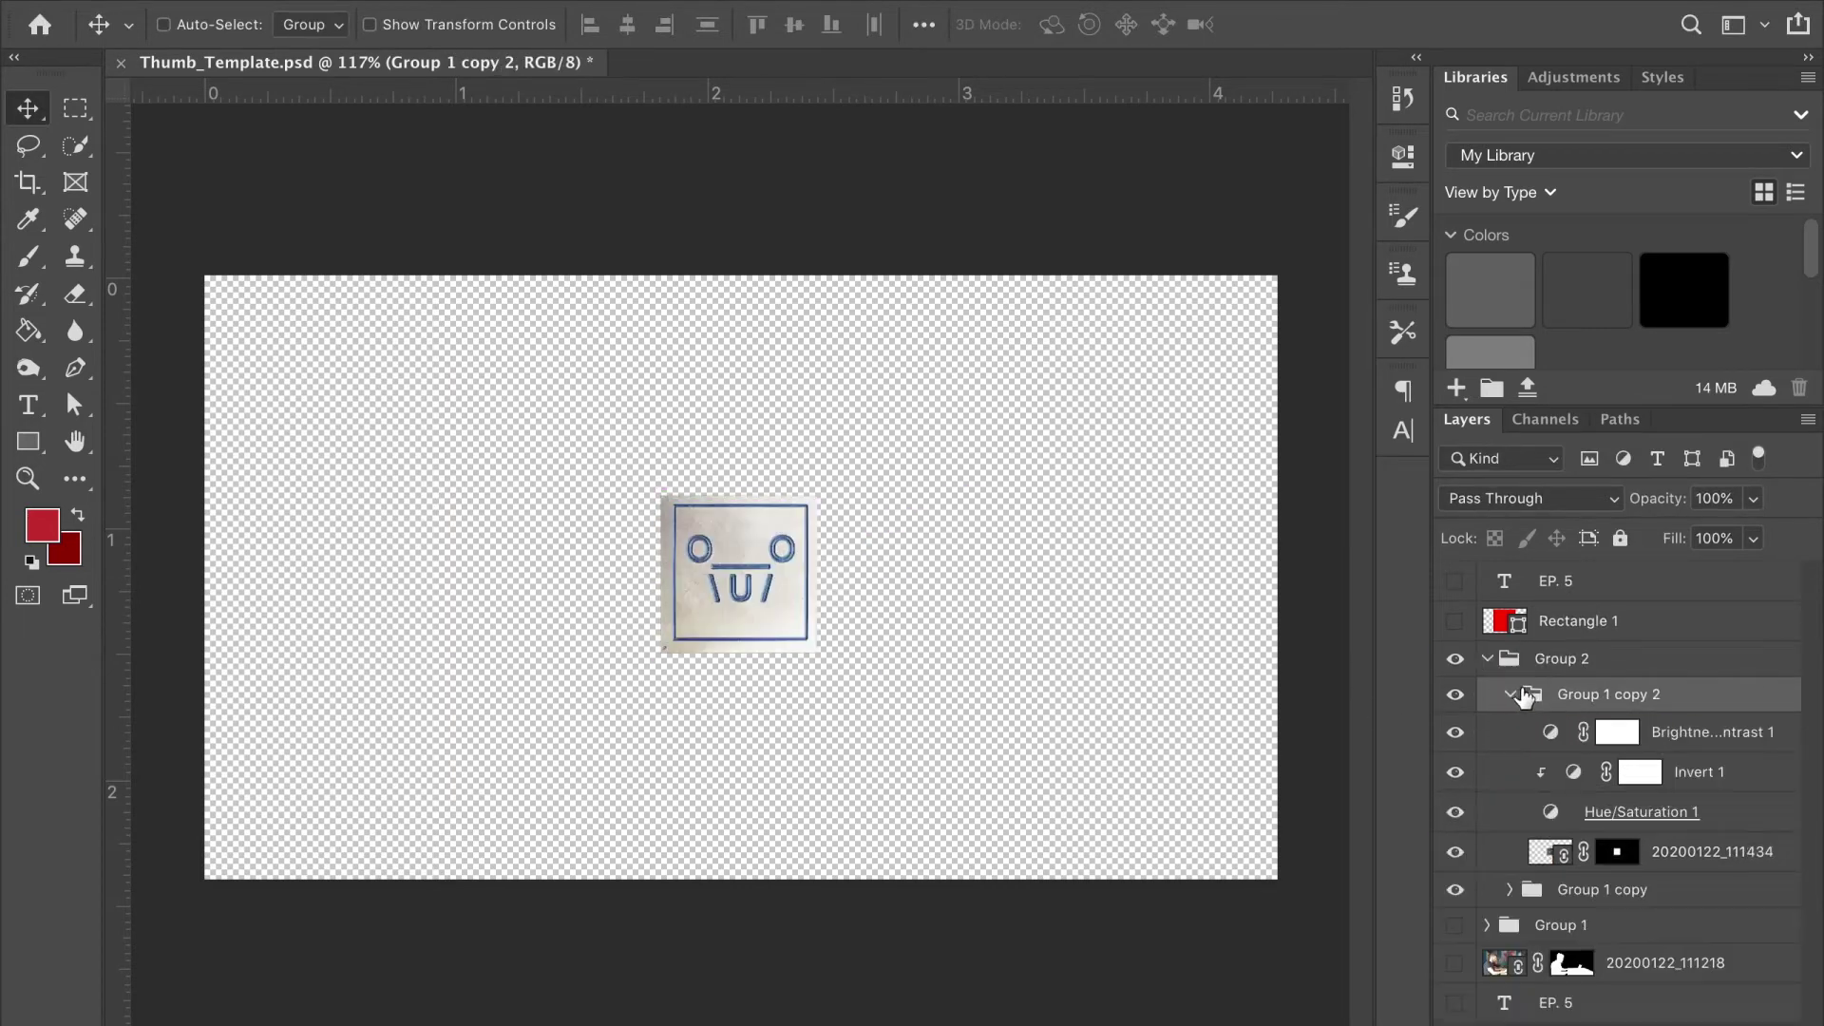
left_click(1458, 807)
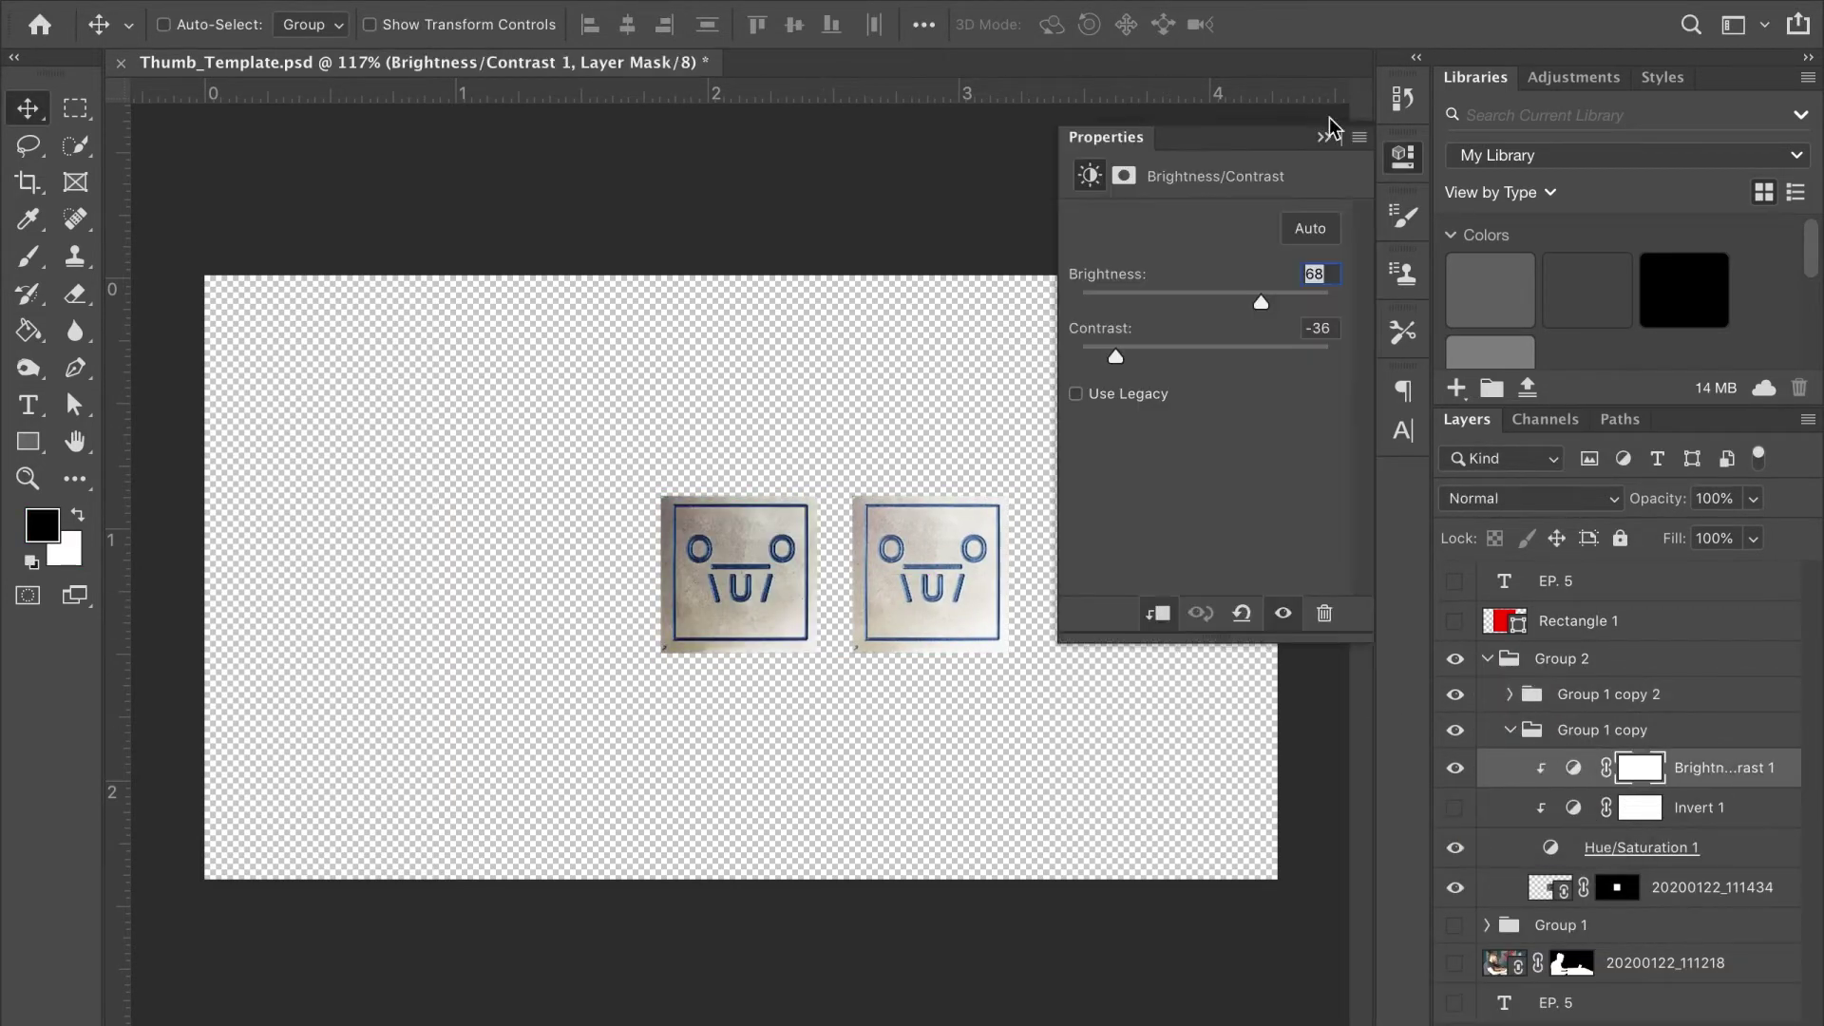
left_click(1456, 729)
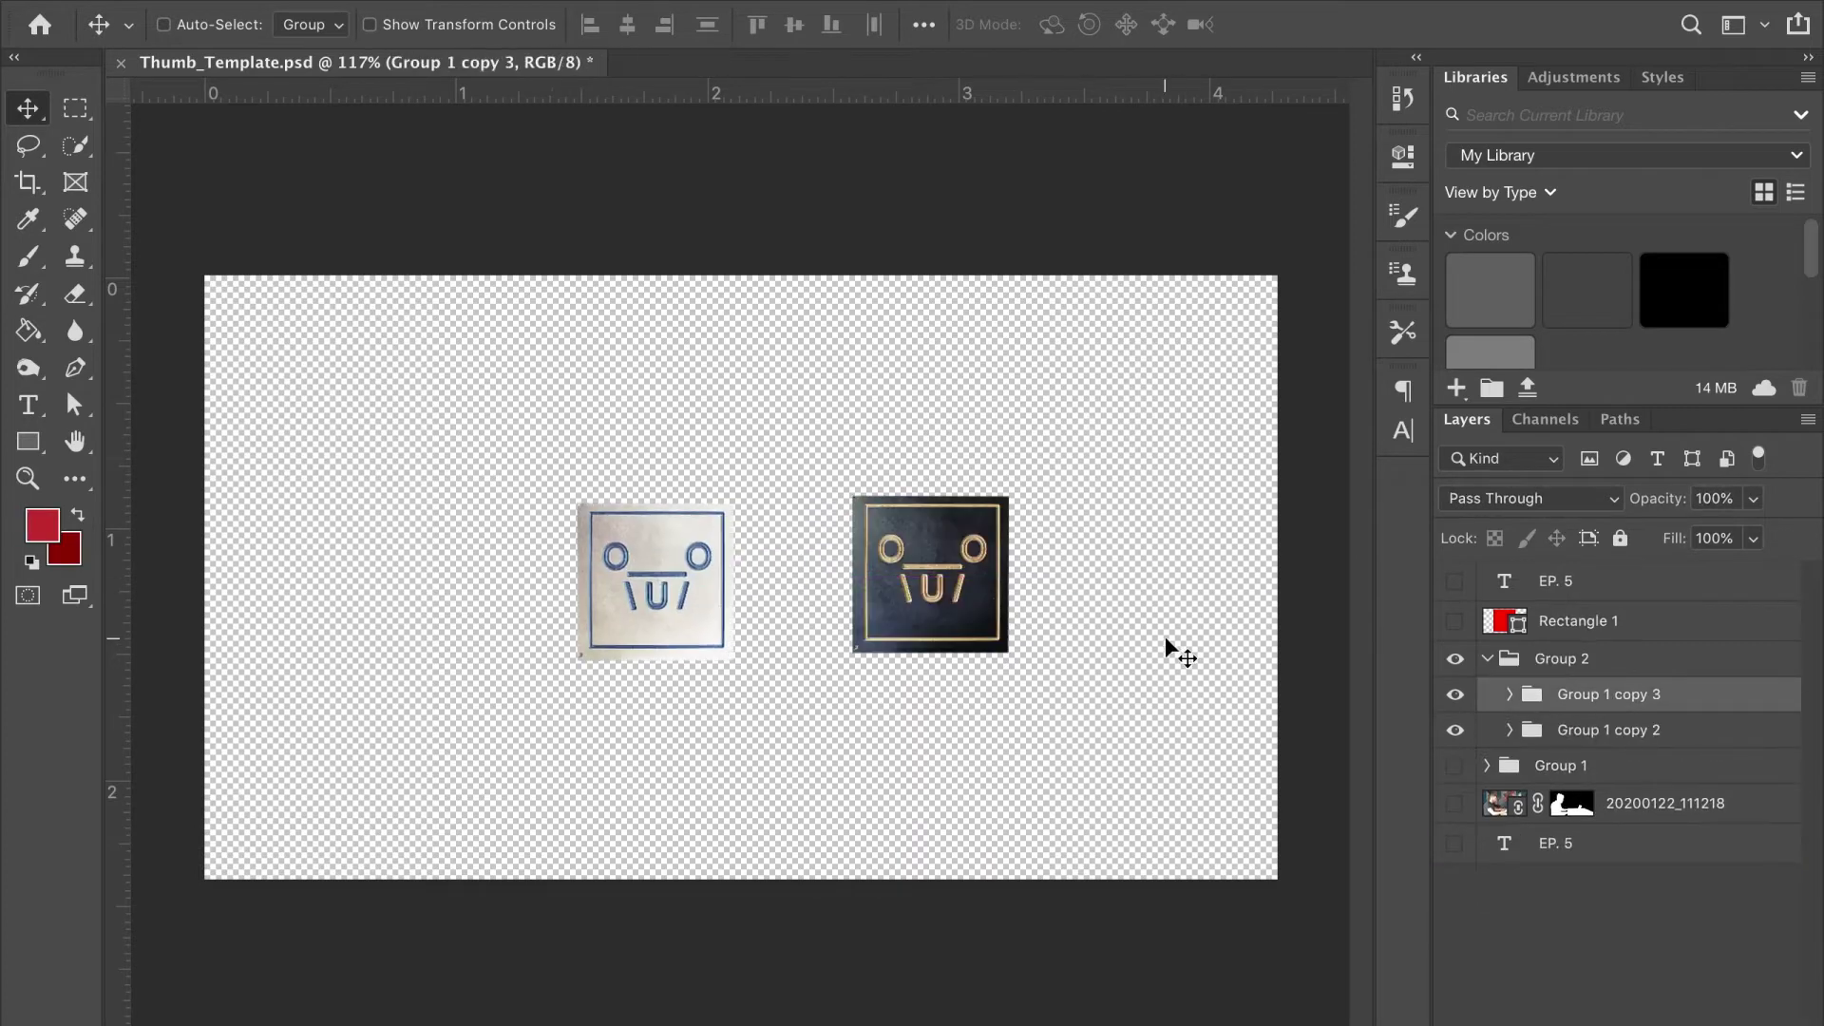
Bring the face tile image into the new layer and shrink it to about half size
key("s")
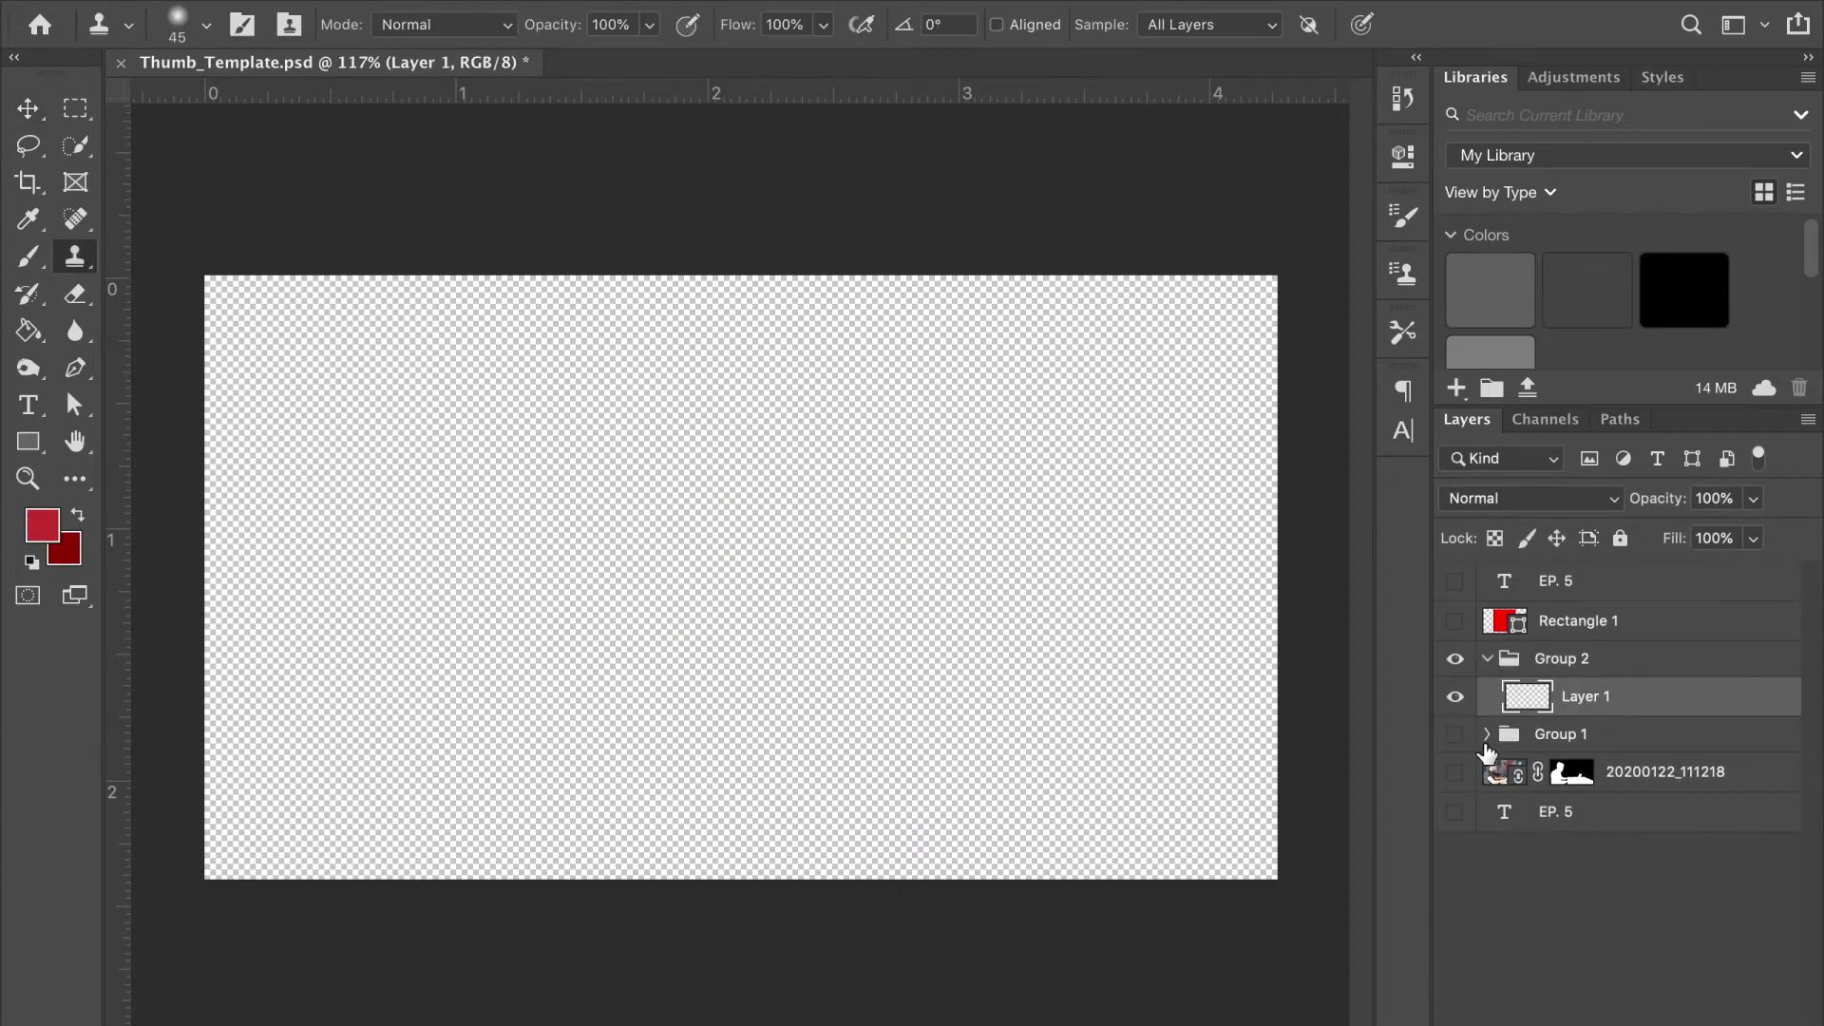
left_click(1454, 734)
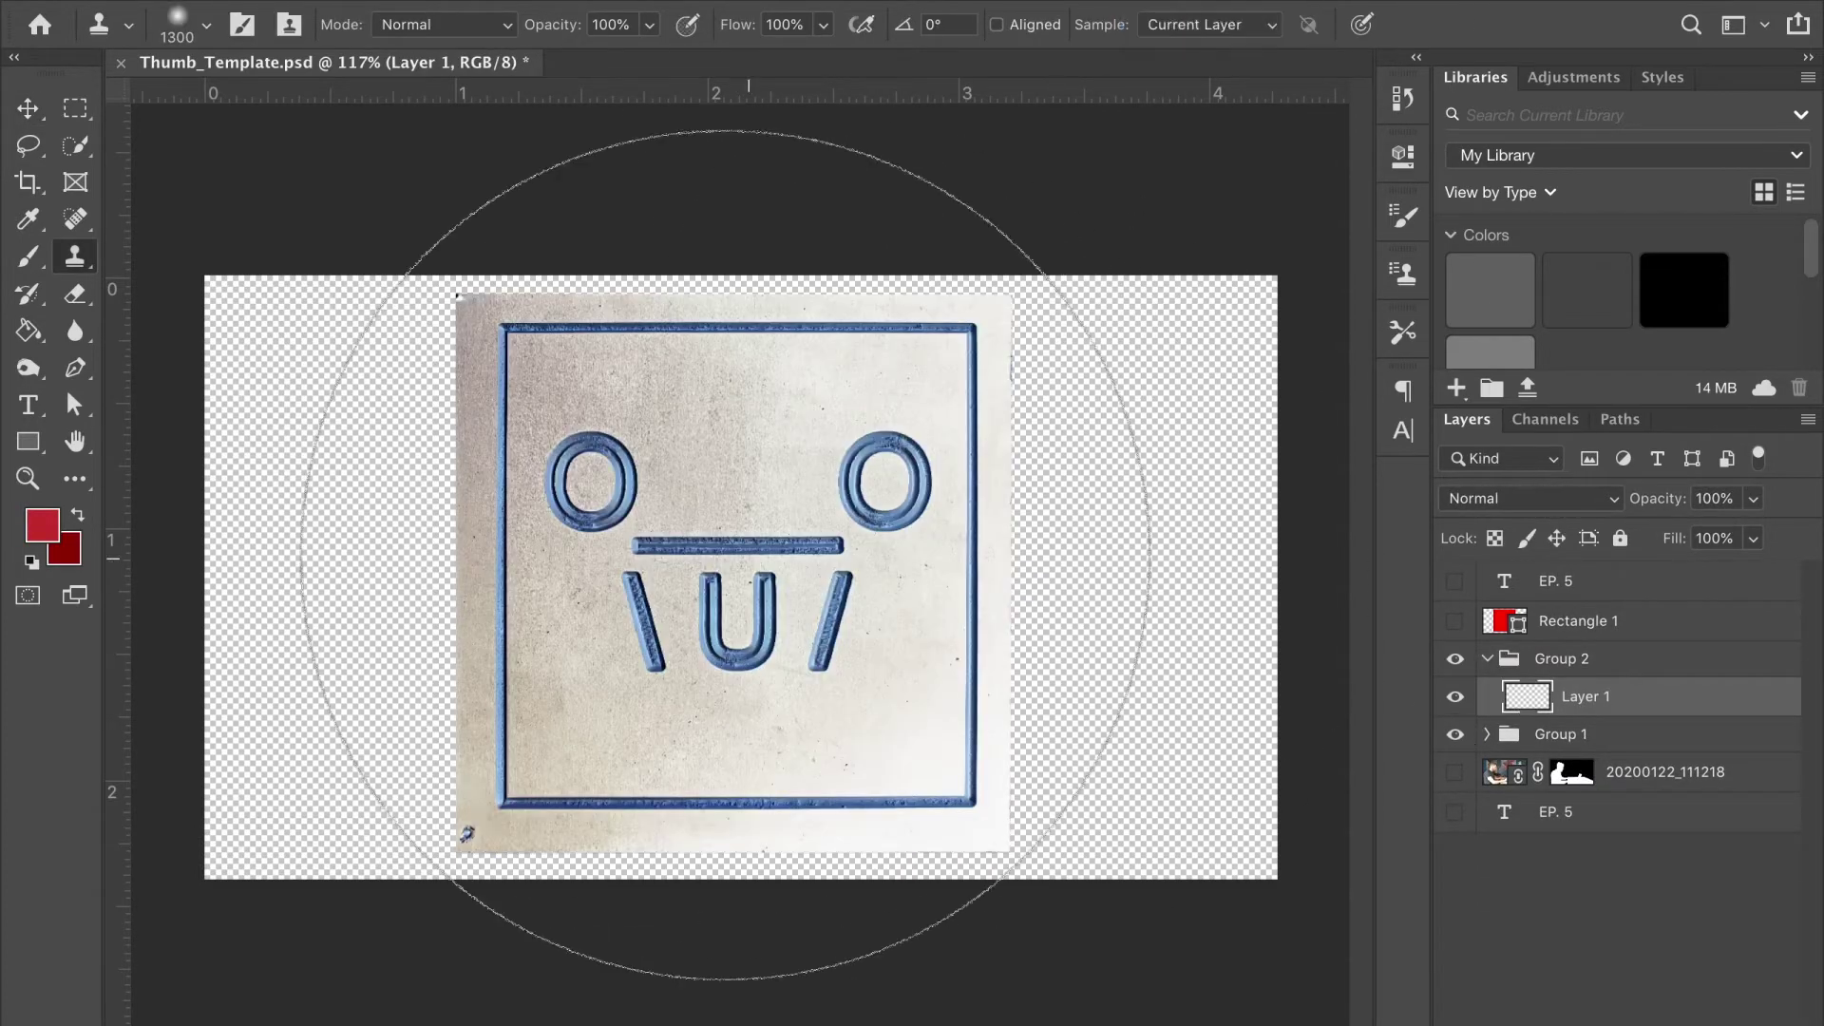
left_click(1511, 733)
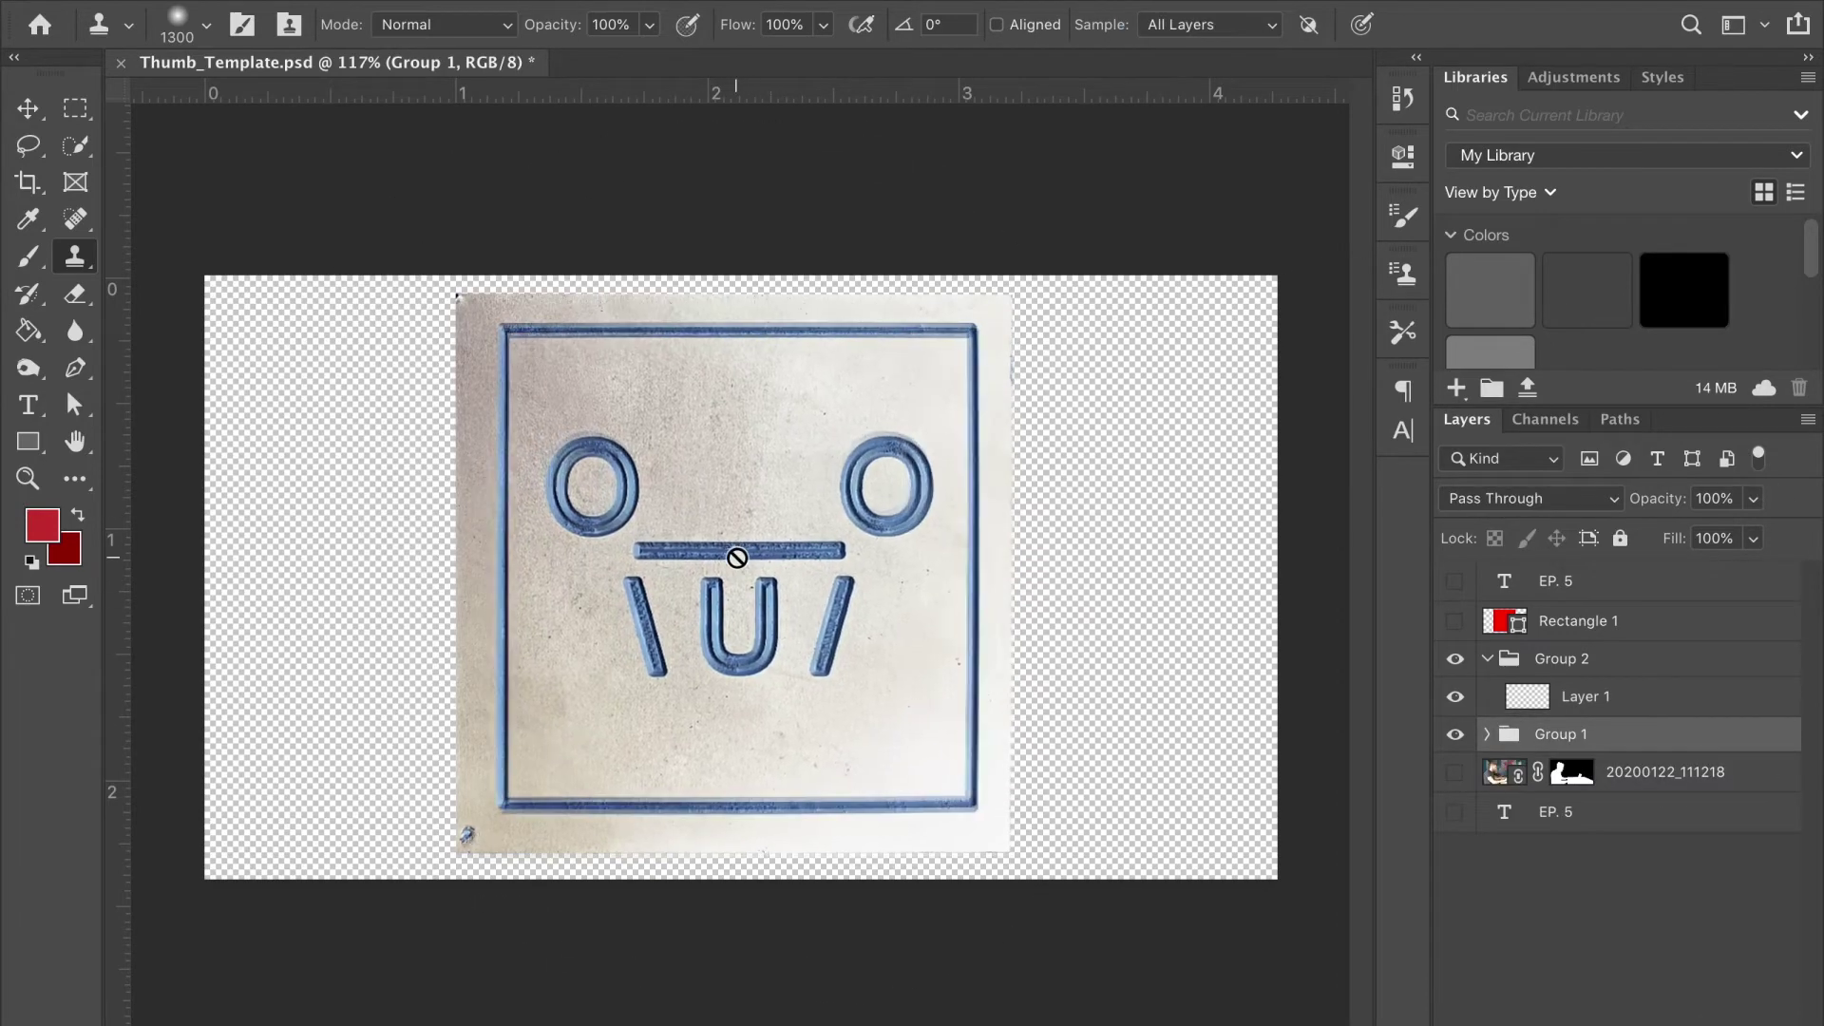
key("alt+]")
left_click(1455, 734)
key("ctrl+t")
left_click_drag(1013, 295, 789, 516)
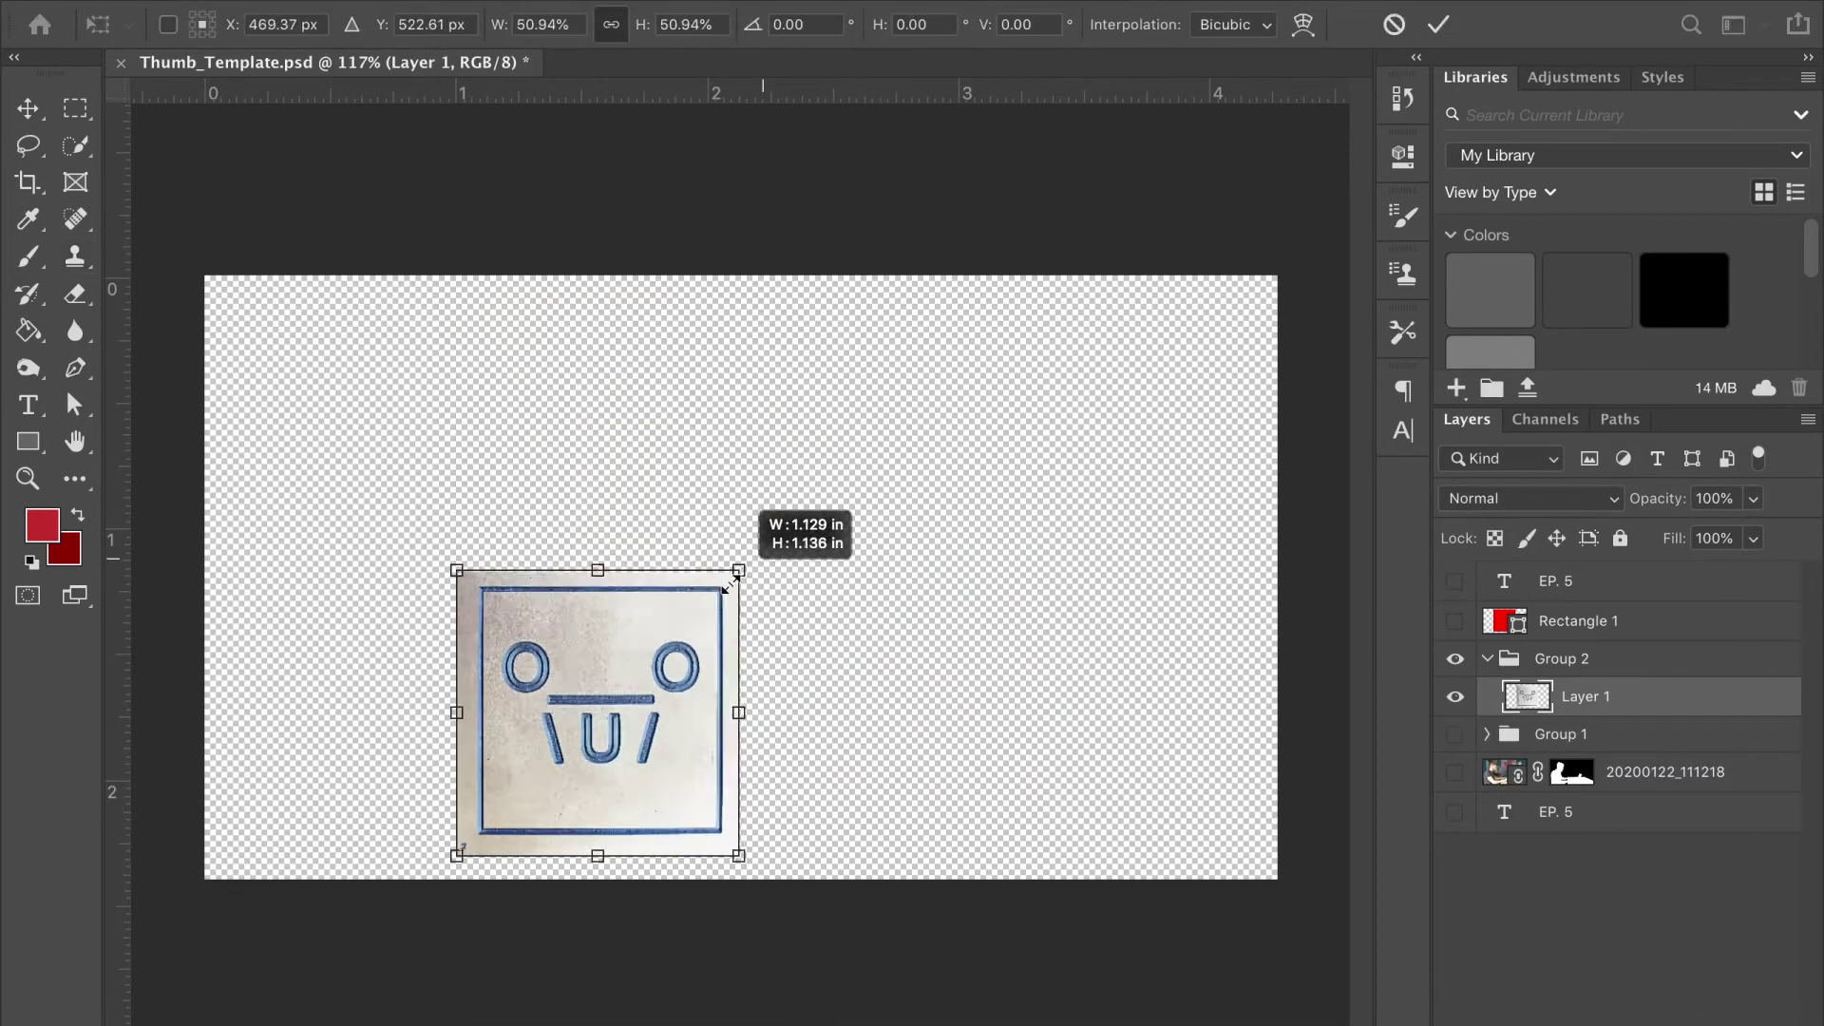
key("Return")
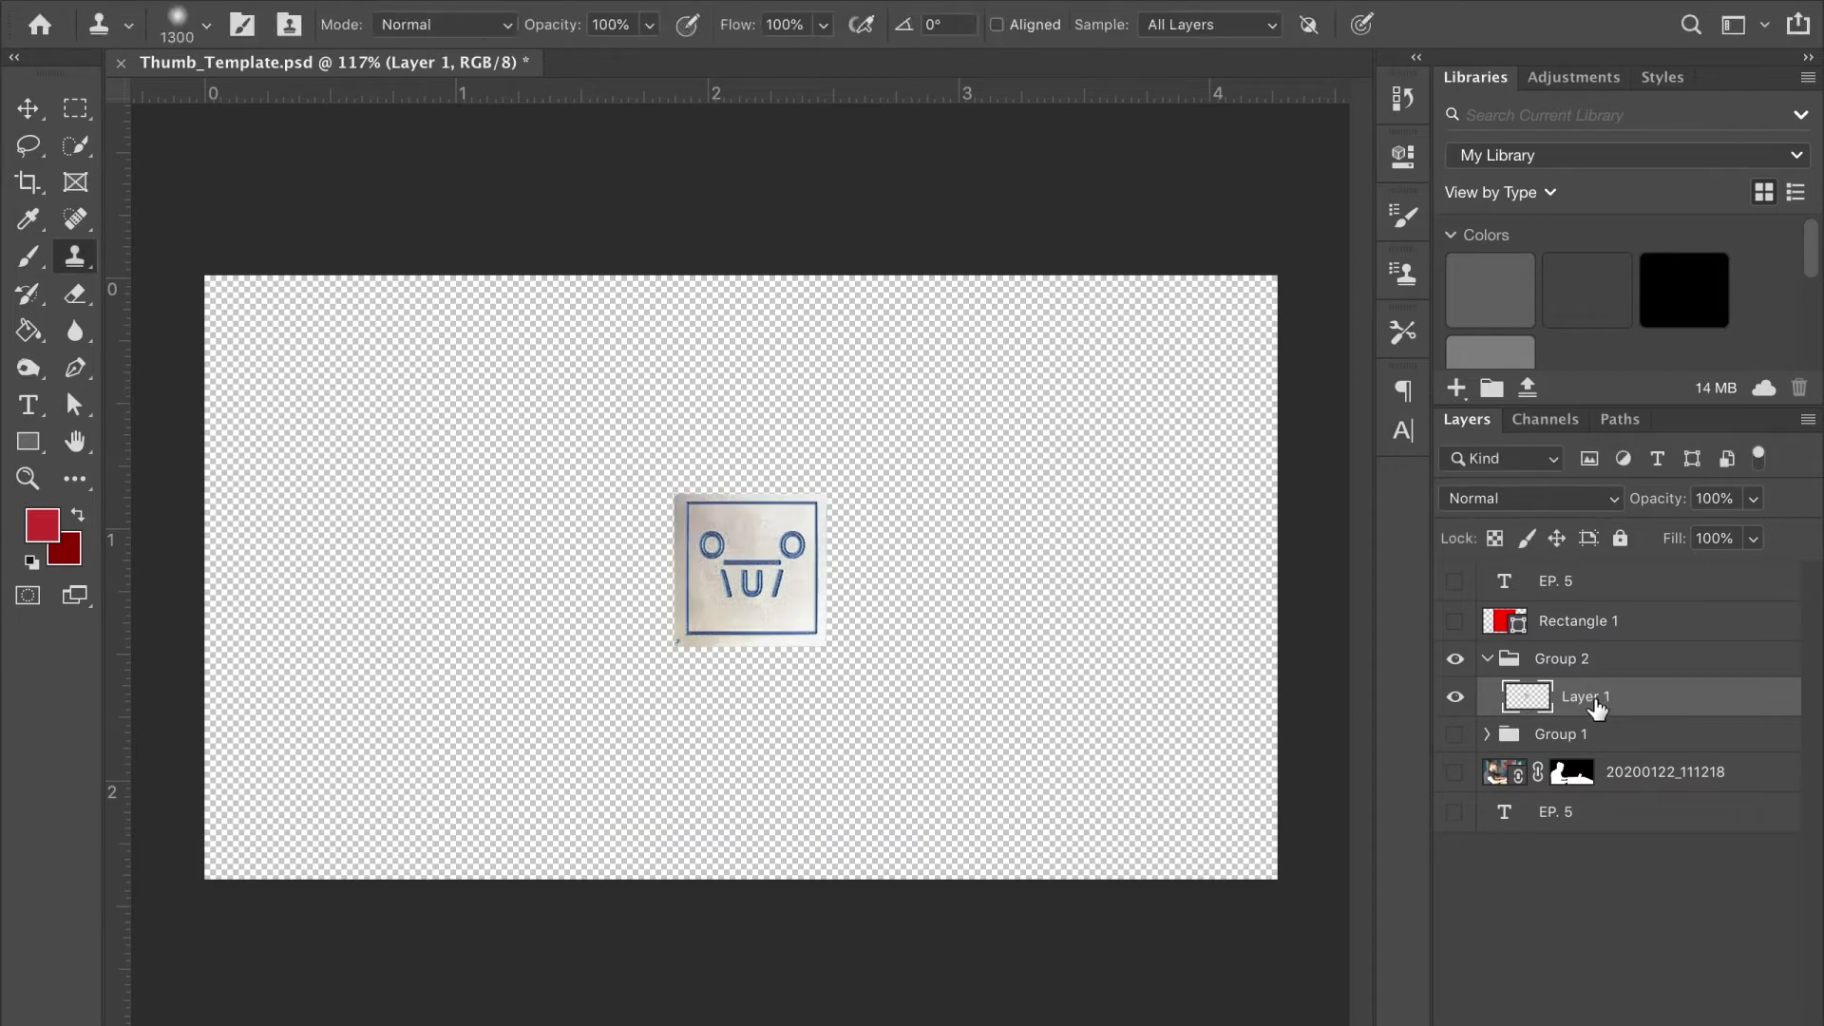
Duplicate the tile into a 2x2, then 2x4, then 4x4 grid
key("v")
mouse_move(803, 542)
left_mouse_down()
mouse_move(652, 528)
mouse_move(730, 410)
left_mouse_up()
left_click(1610, 735, "shift")
left_click(1587, 815, "shift")
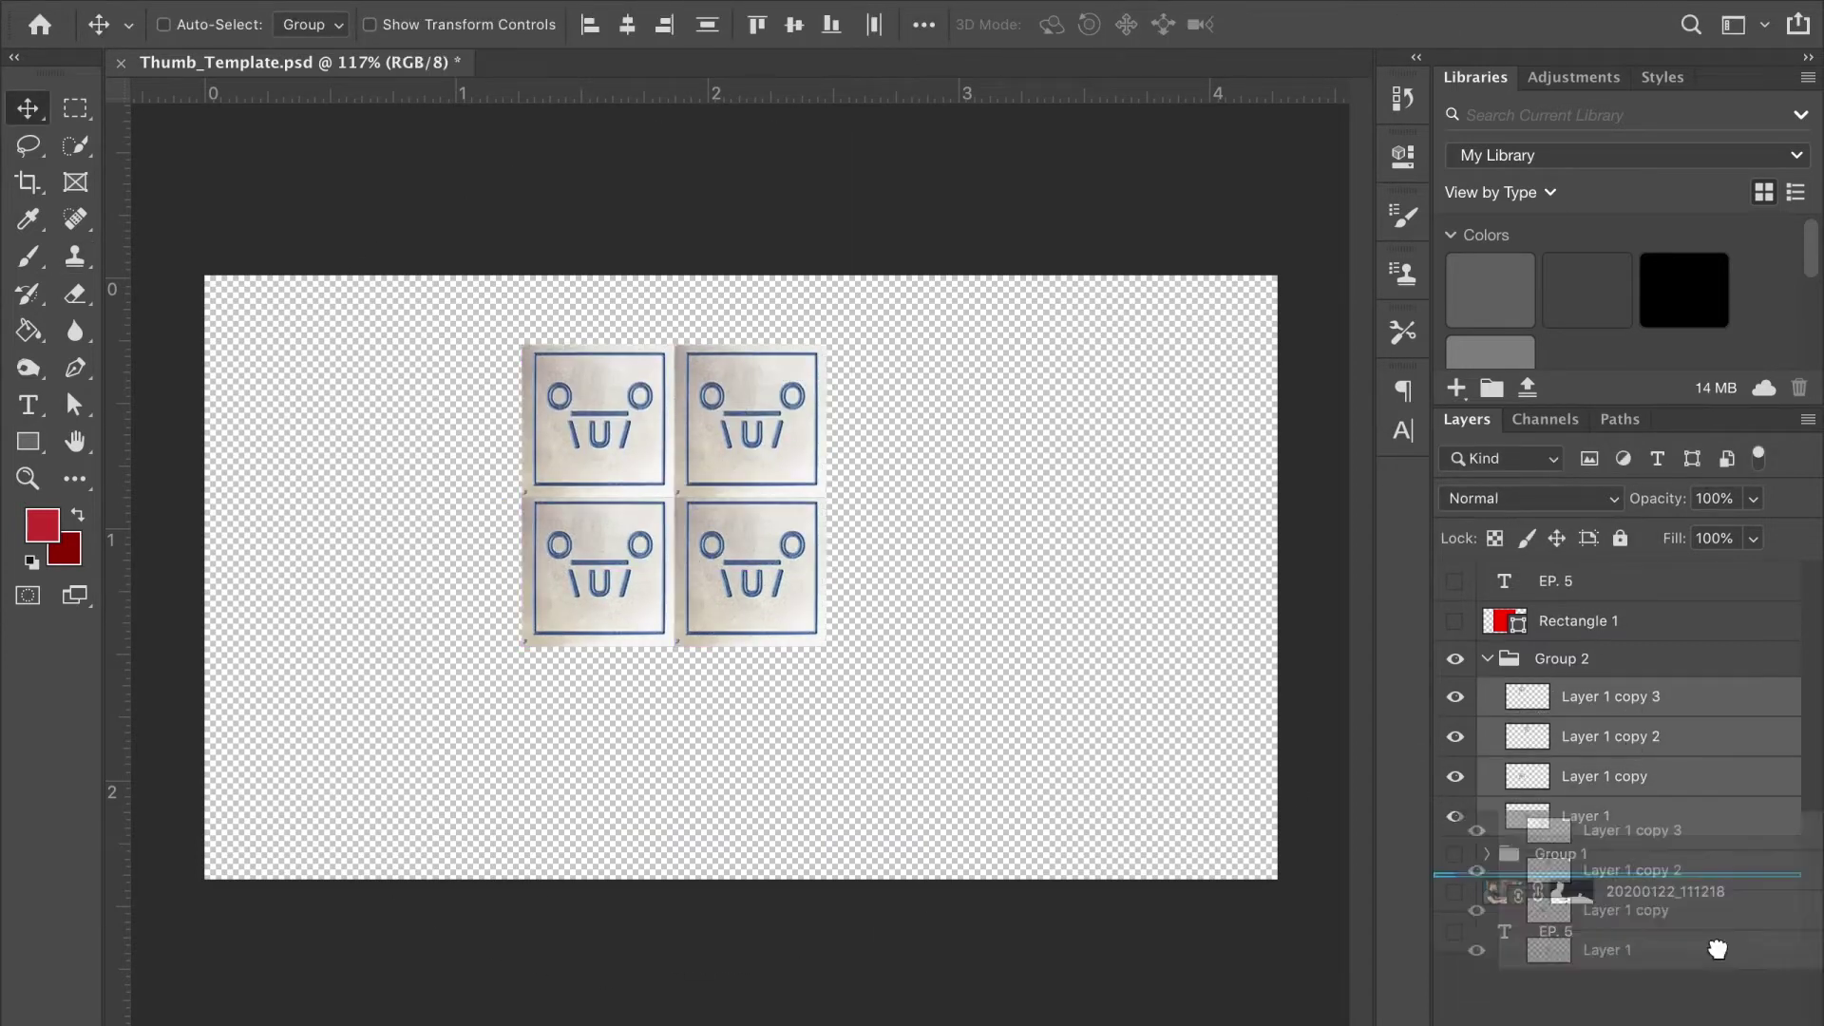
left_click_drag(713, 569, 1017, 569)
left_click(1610, 976, "shift")
left_click_drag(917, 457, 917, 756)
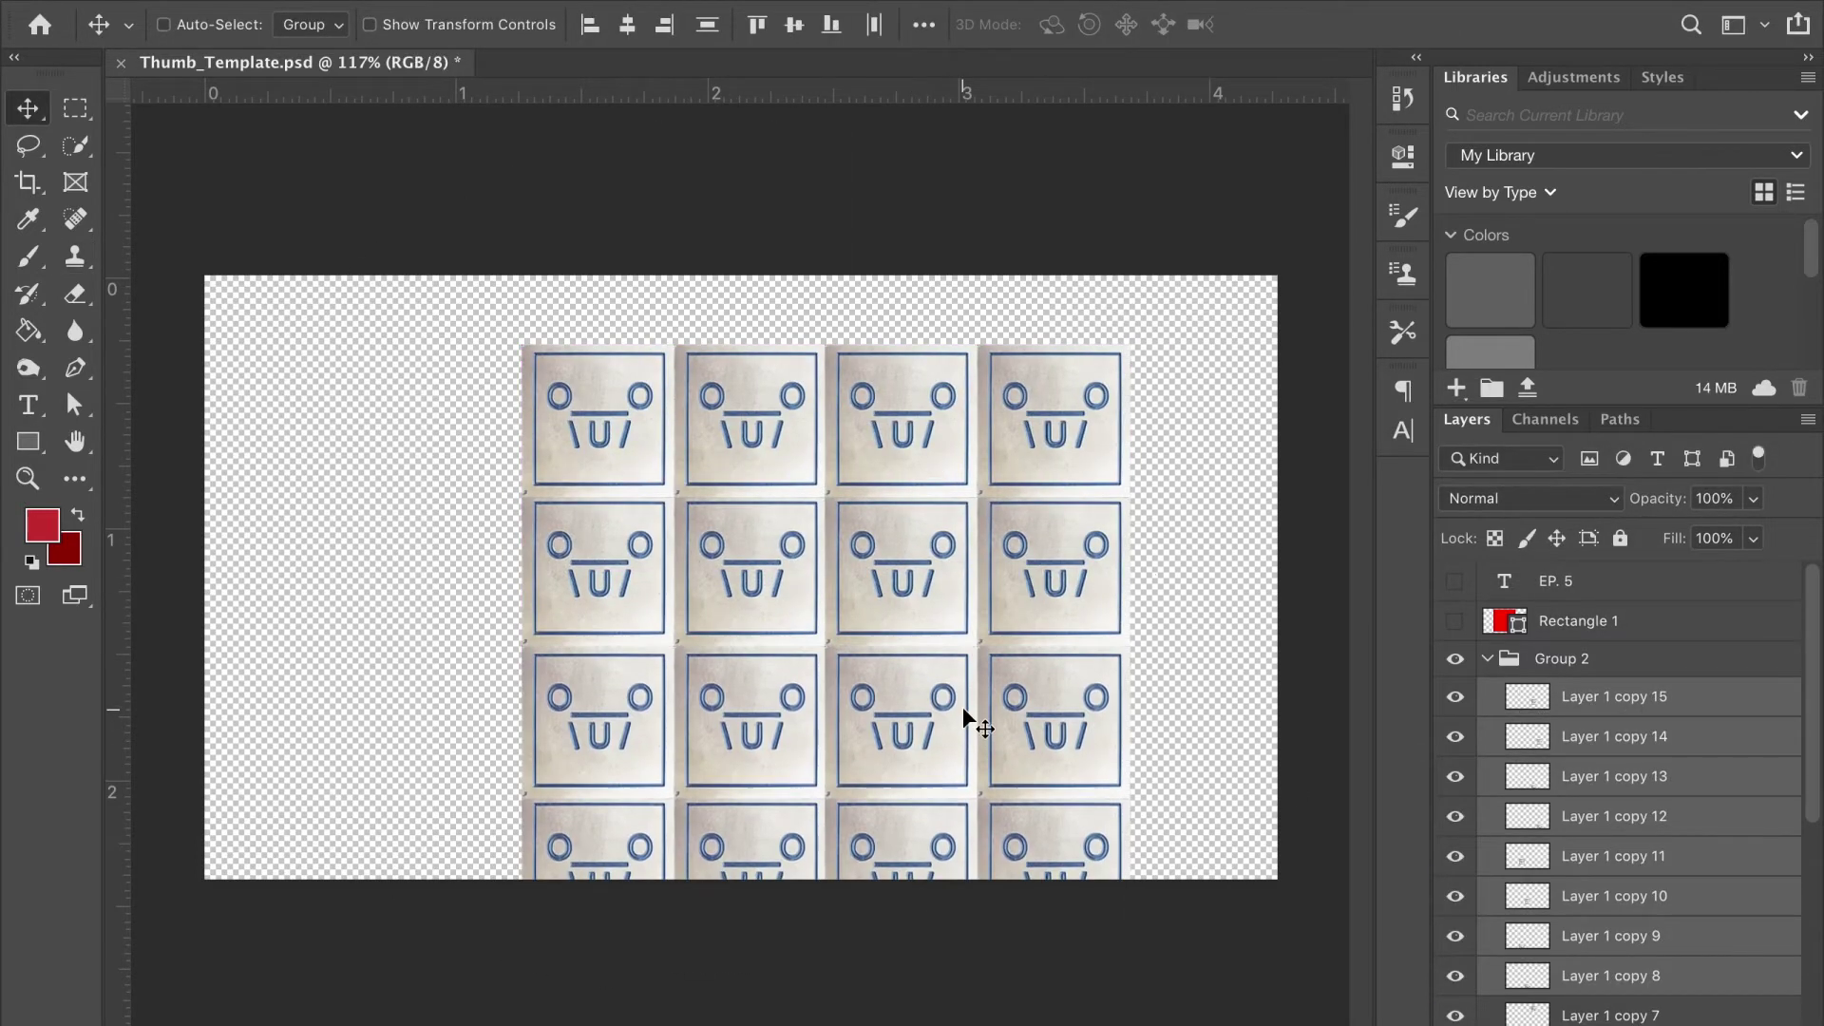
left_click(1561, 658)
scroll(1640, 920, "down", 3)
scroll(1612, 880, "up", 3)
scroll(1537, 781, "down", 3)
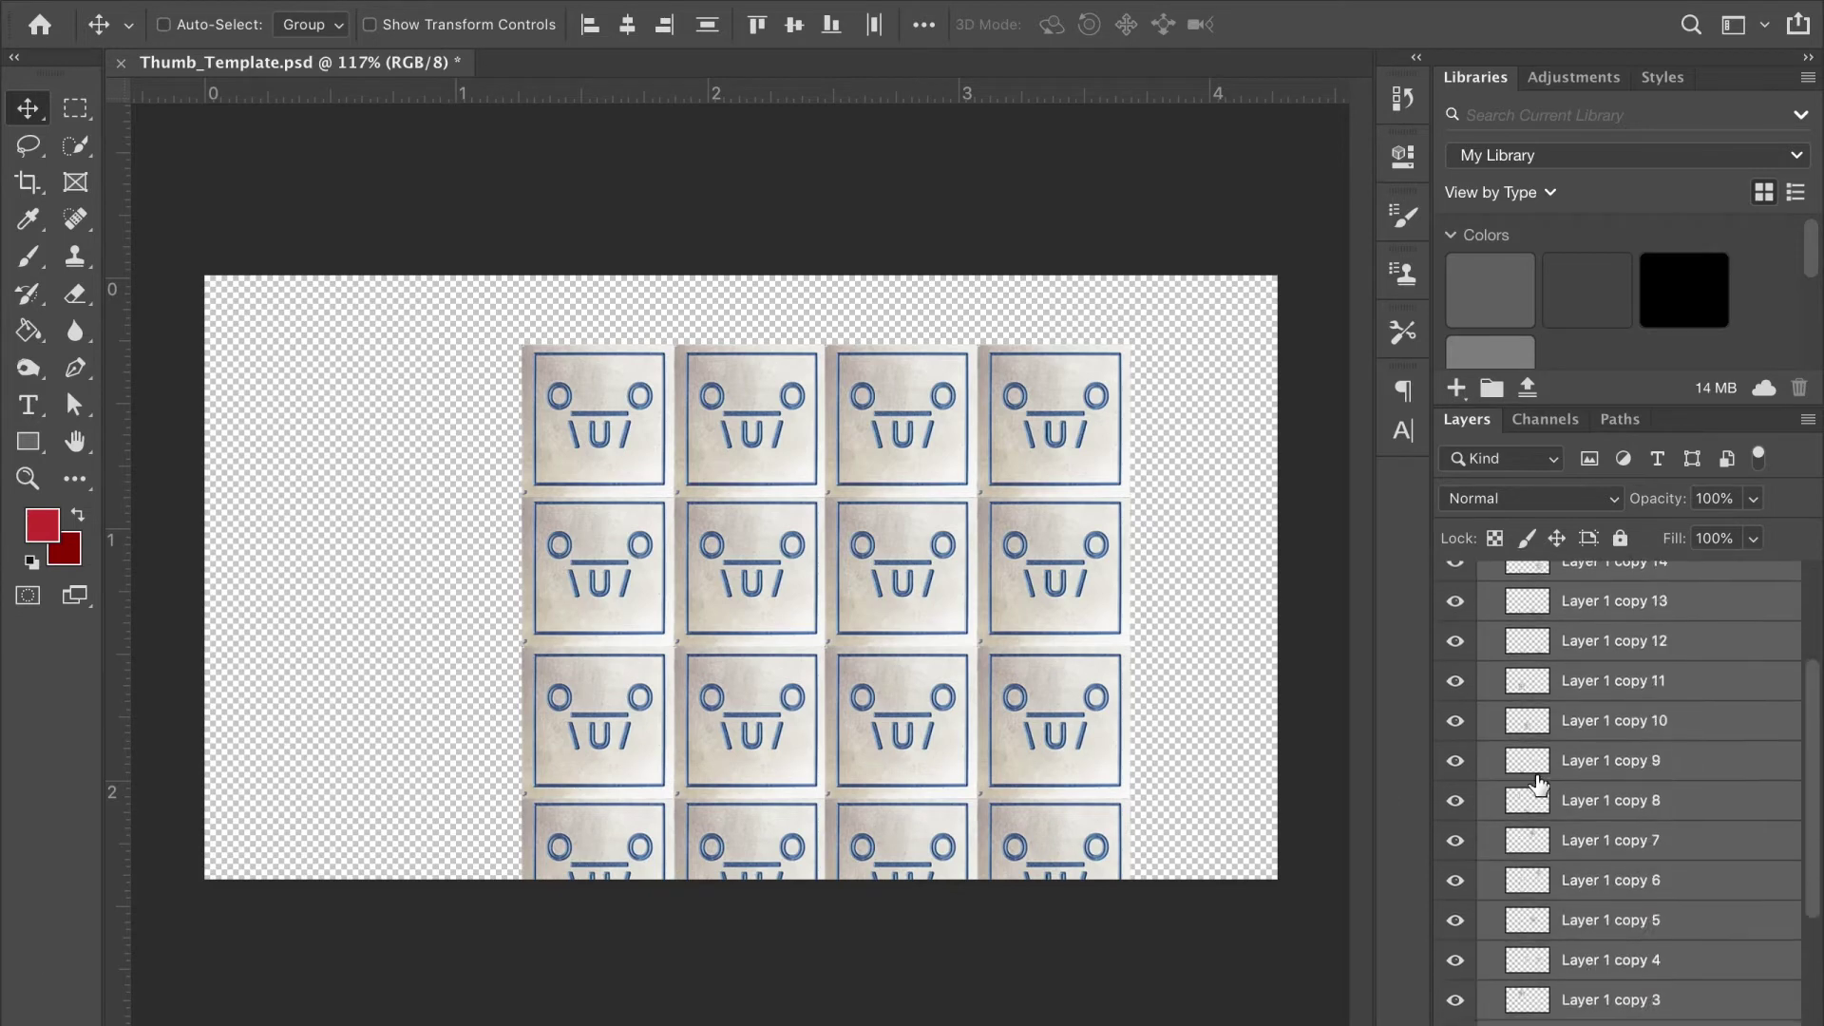
Rotate the tile grid 45 degrees and scale it to 79%, shifted up-left
key("ctrl+t")
left_click_drag(1263, 643, 1135, 953)
left_click_drag(826, 224, 757, 333)
mouse_move(778, 611)
left_mouse_down()
mouse_move(446, 356)
mouse_move(786, 692)
left_mouse_up()
key("Return")
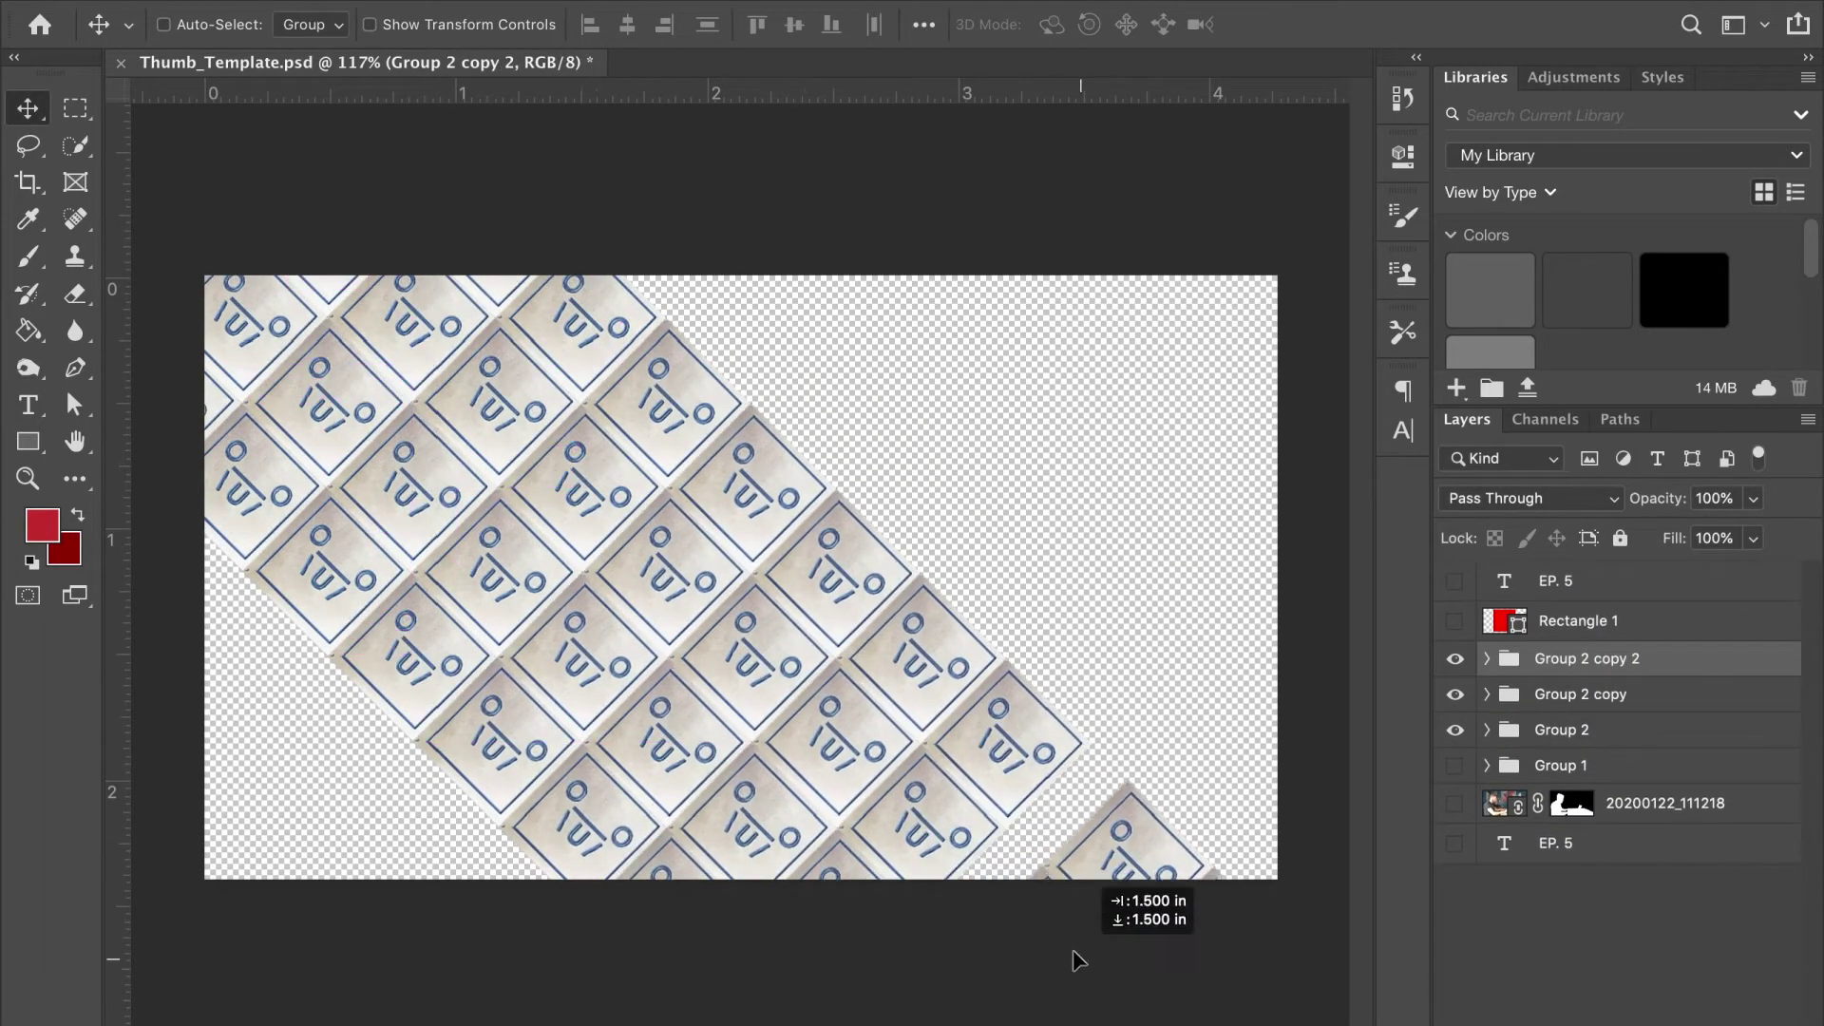
Duplicate the rotated tile groups to fill the canvas and group them into Group 3
left_click_drag(920, 573, 945, 532, "alt")
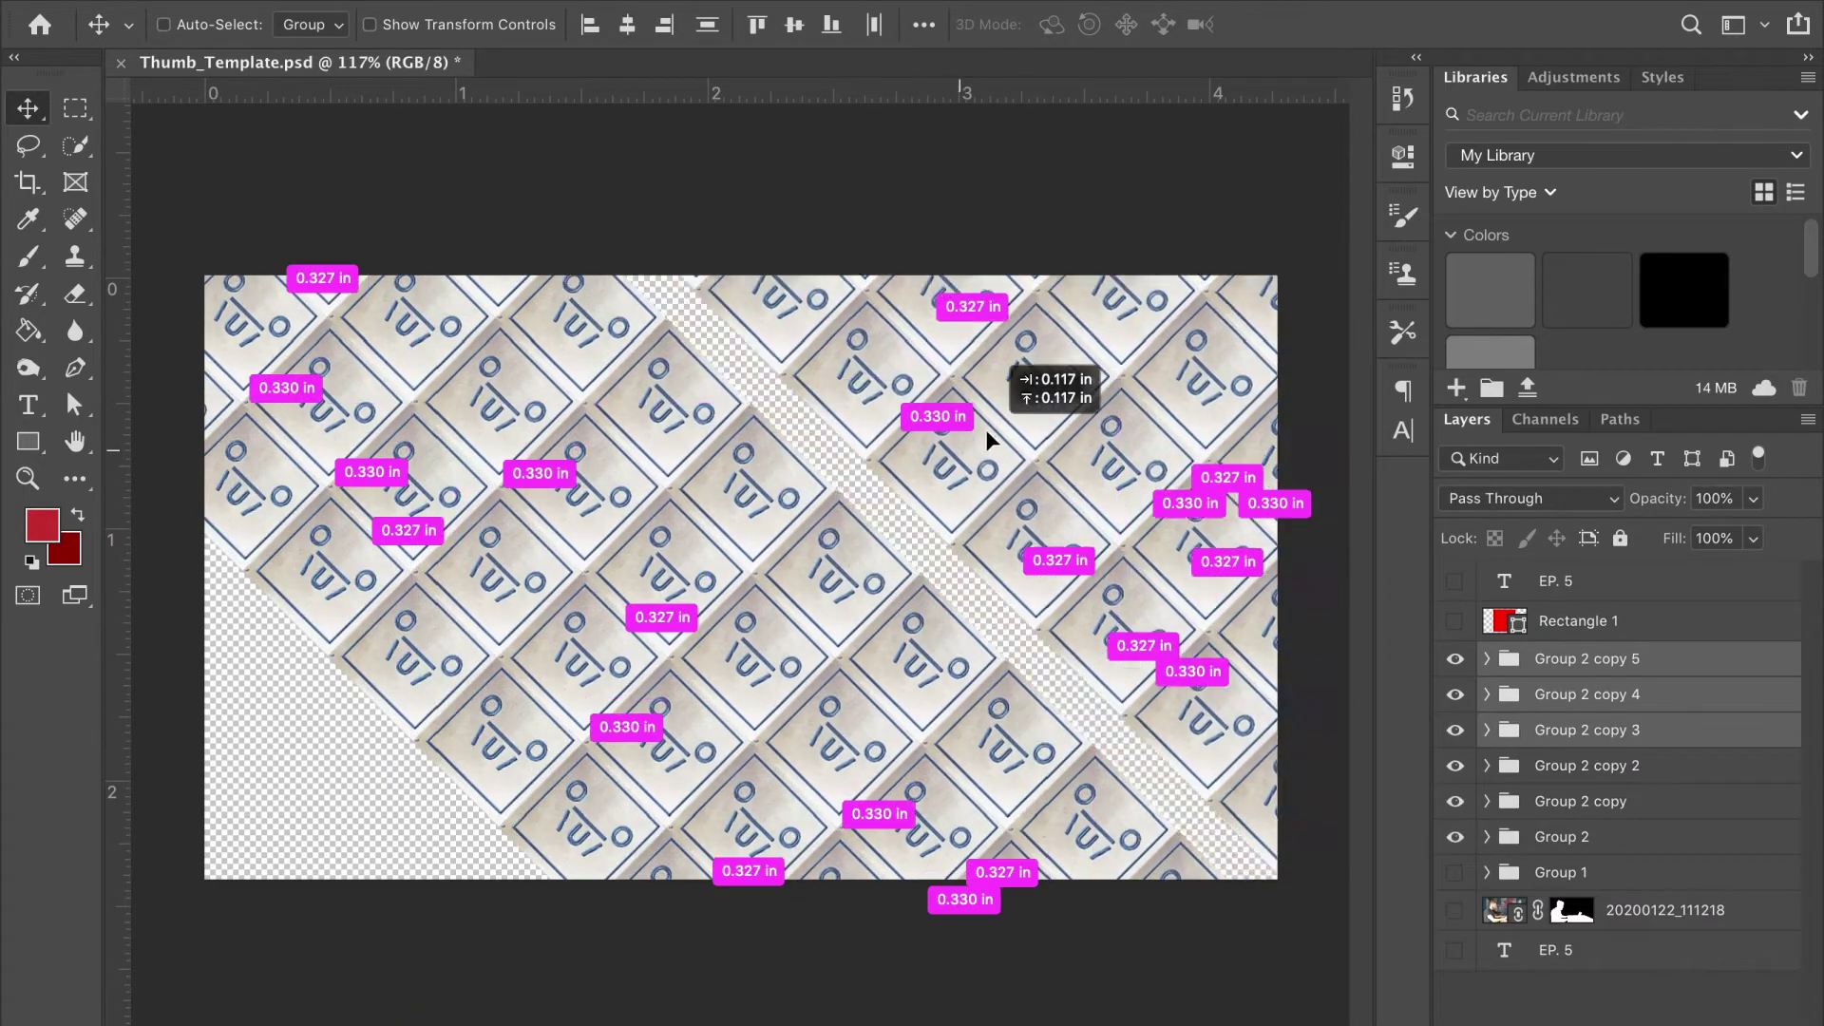
scroll(945, 532, "up", 3)
scroll(1201, 631, "down", 4)
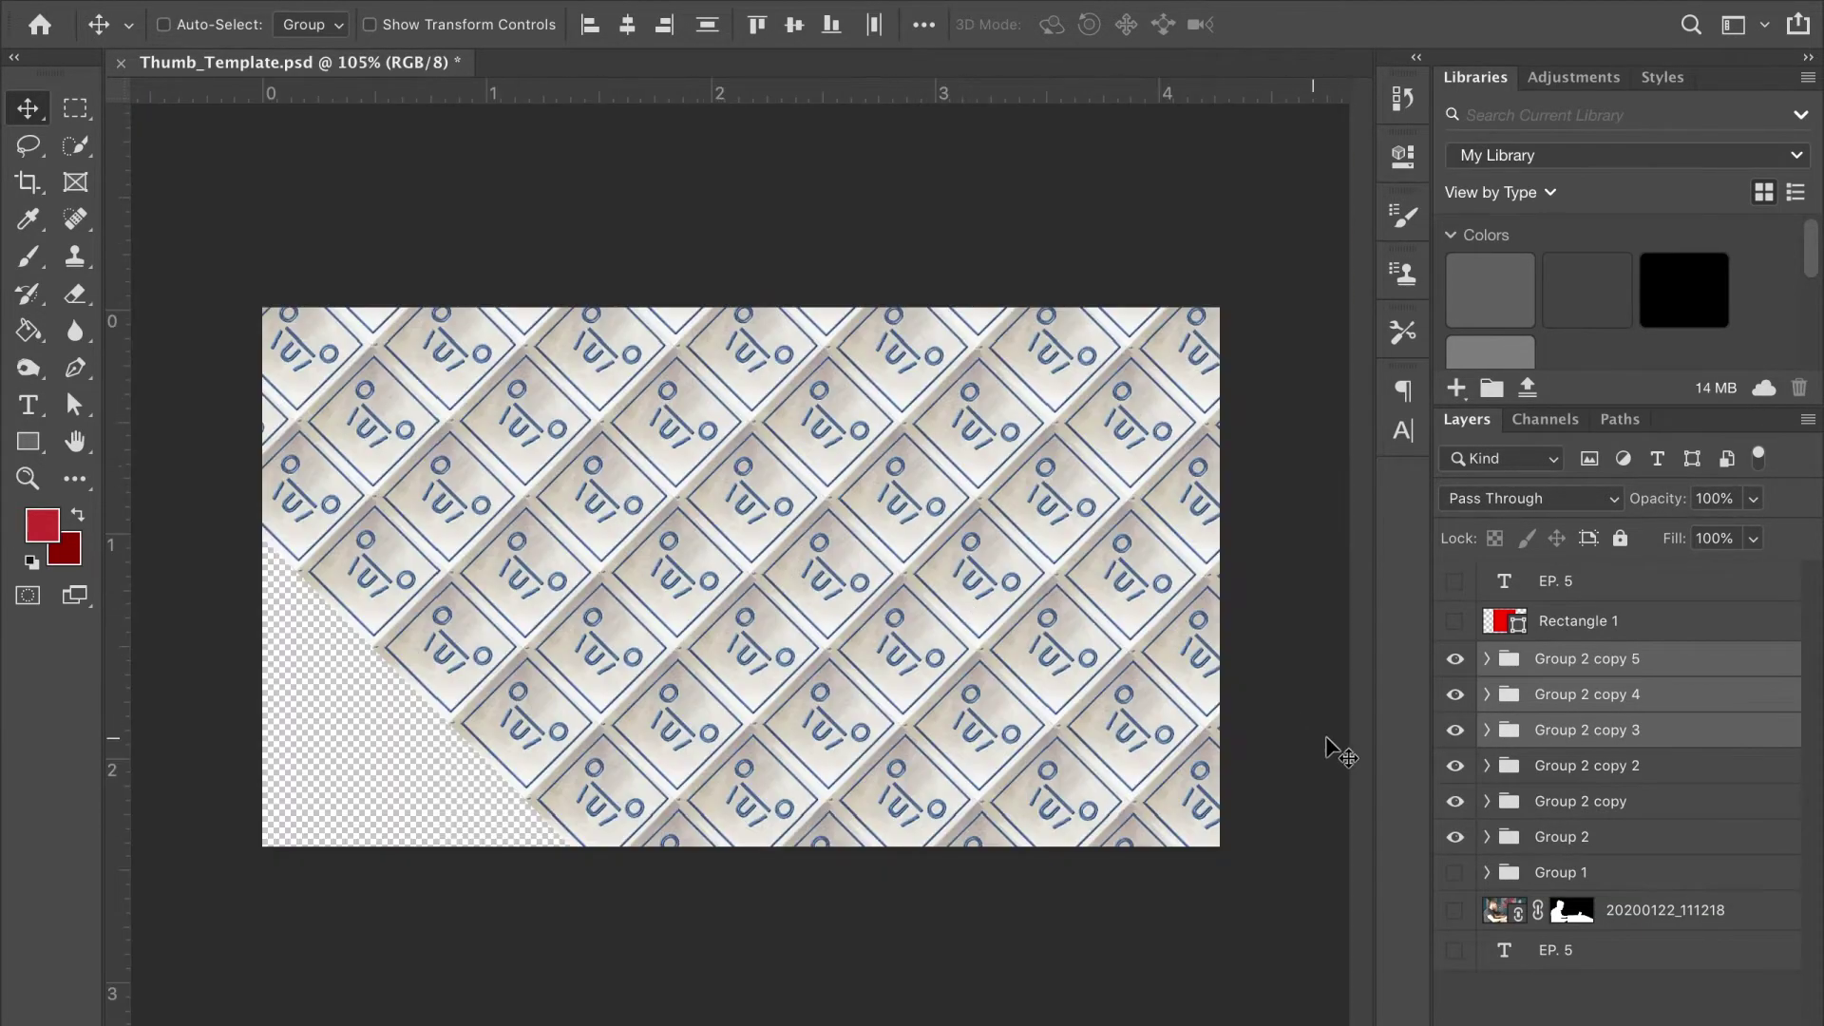
left_click(1583, 836, "shift")
key("ctrl+g")
left_click(1586, 873)
left_click(1611, 801, "shift")
left_click_drag(855, 485, 556, 784, "alt")
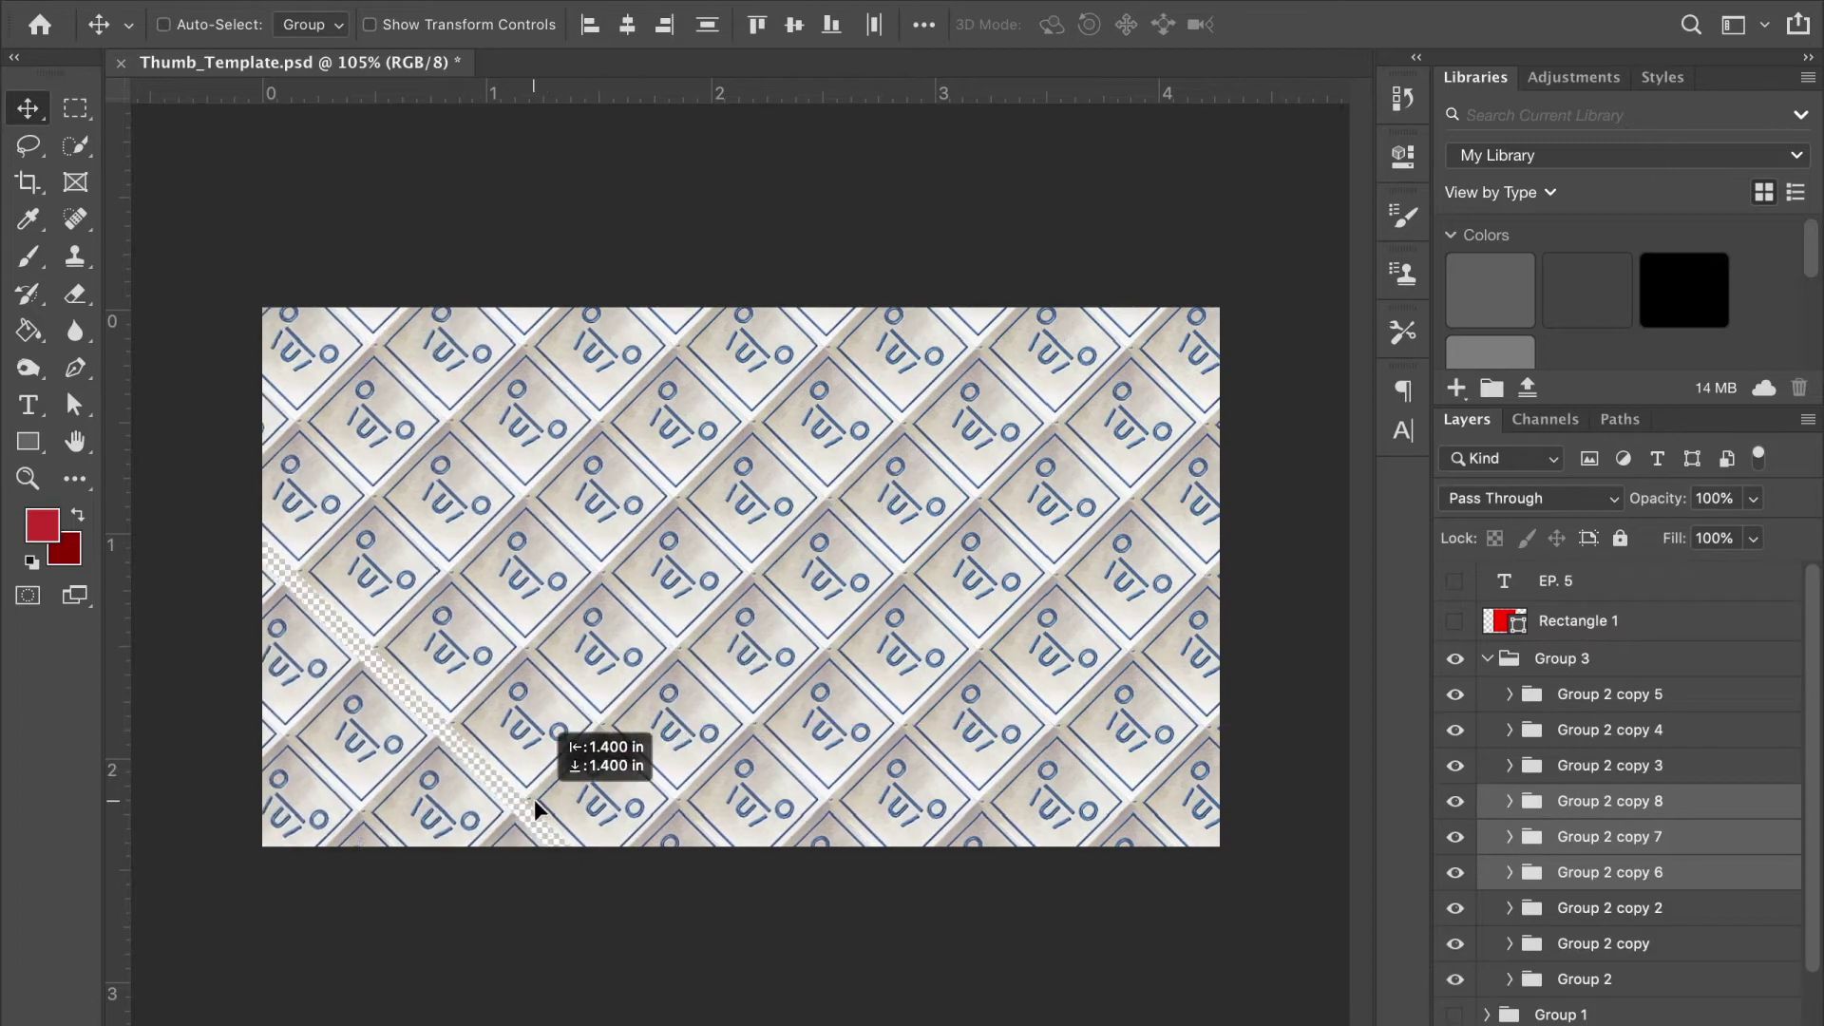
scroll(906, 695, "down", 3)
scroll(713, 566, "up", 4)
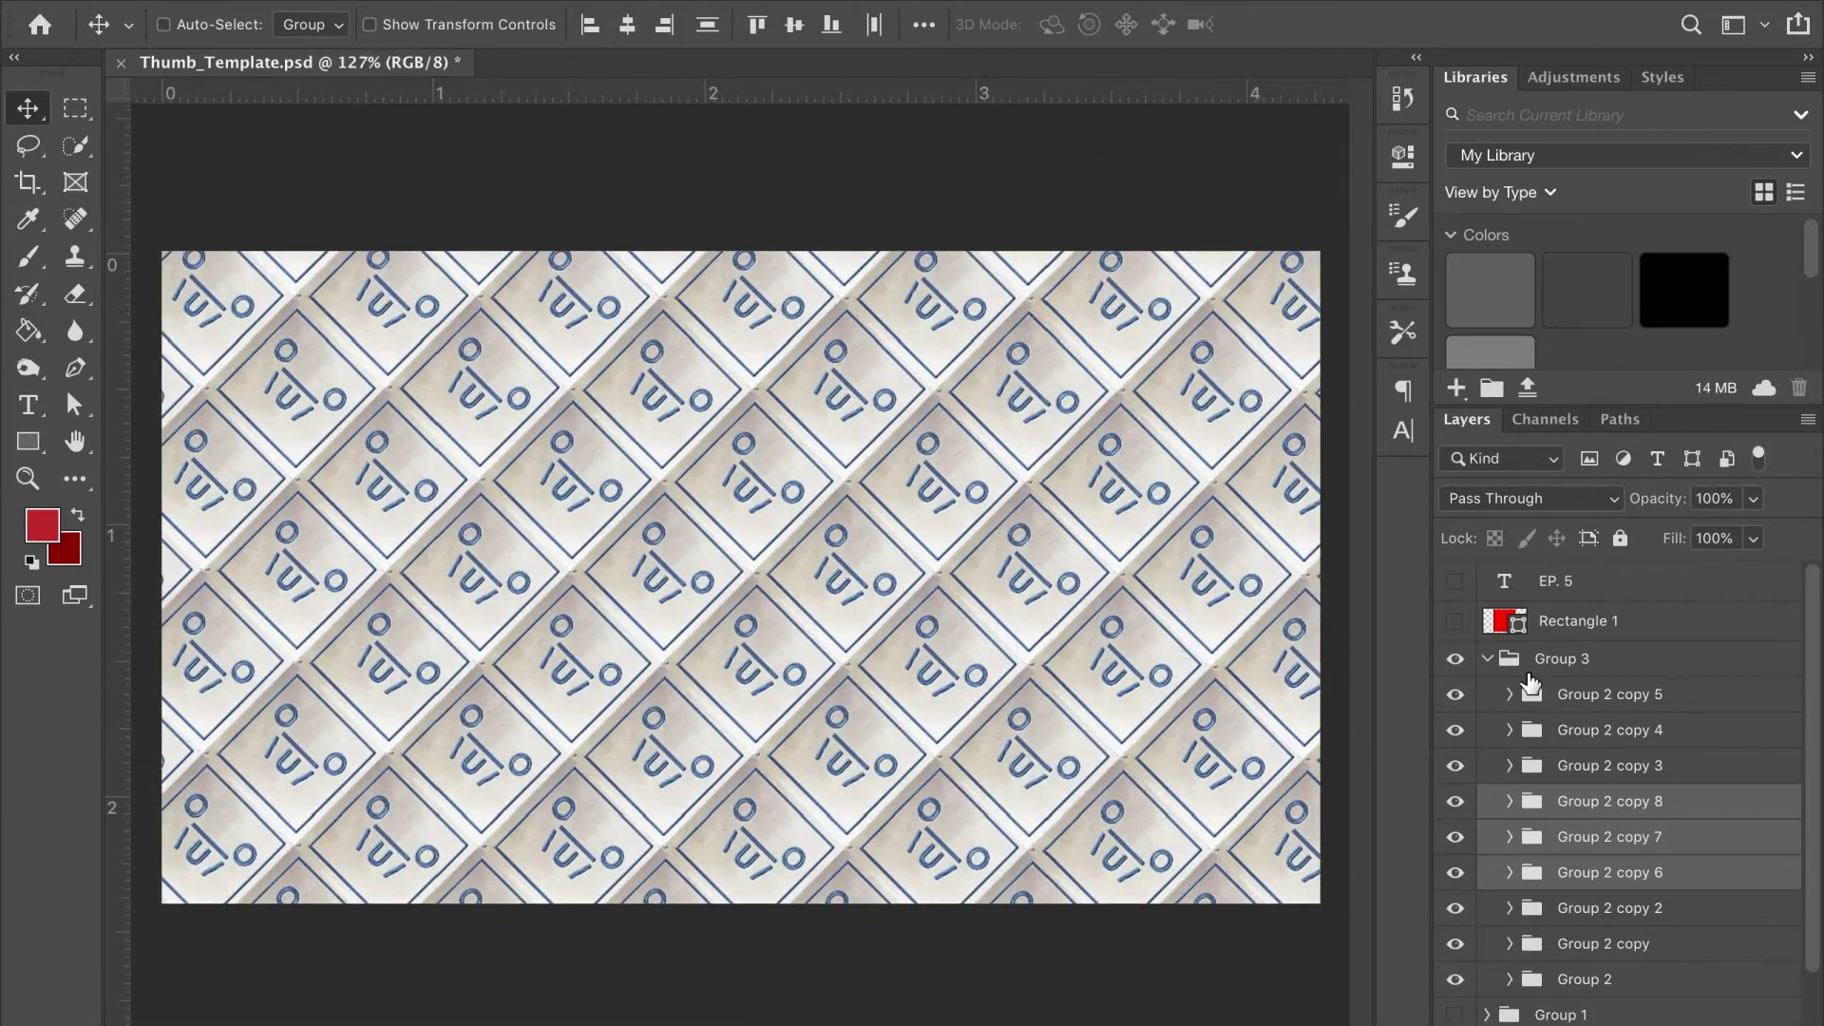
left_click(1489, 658)
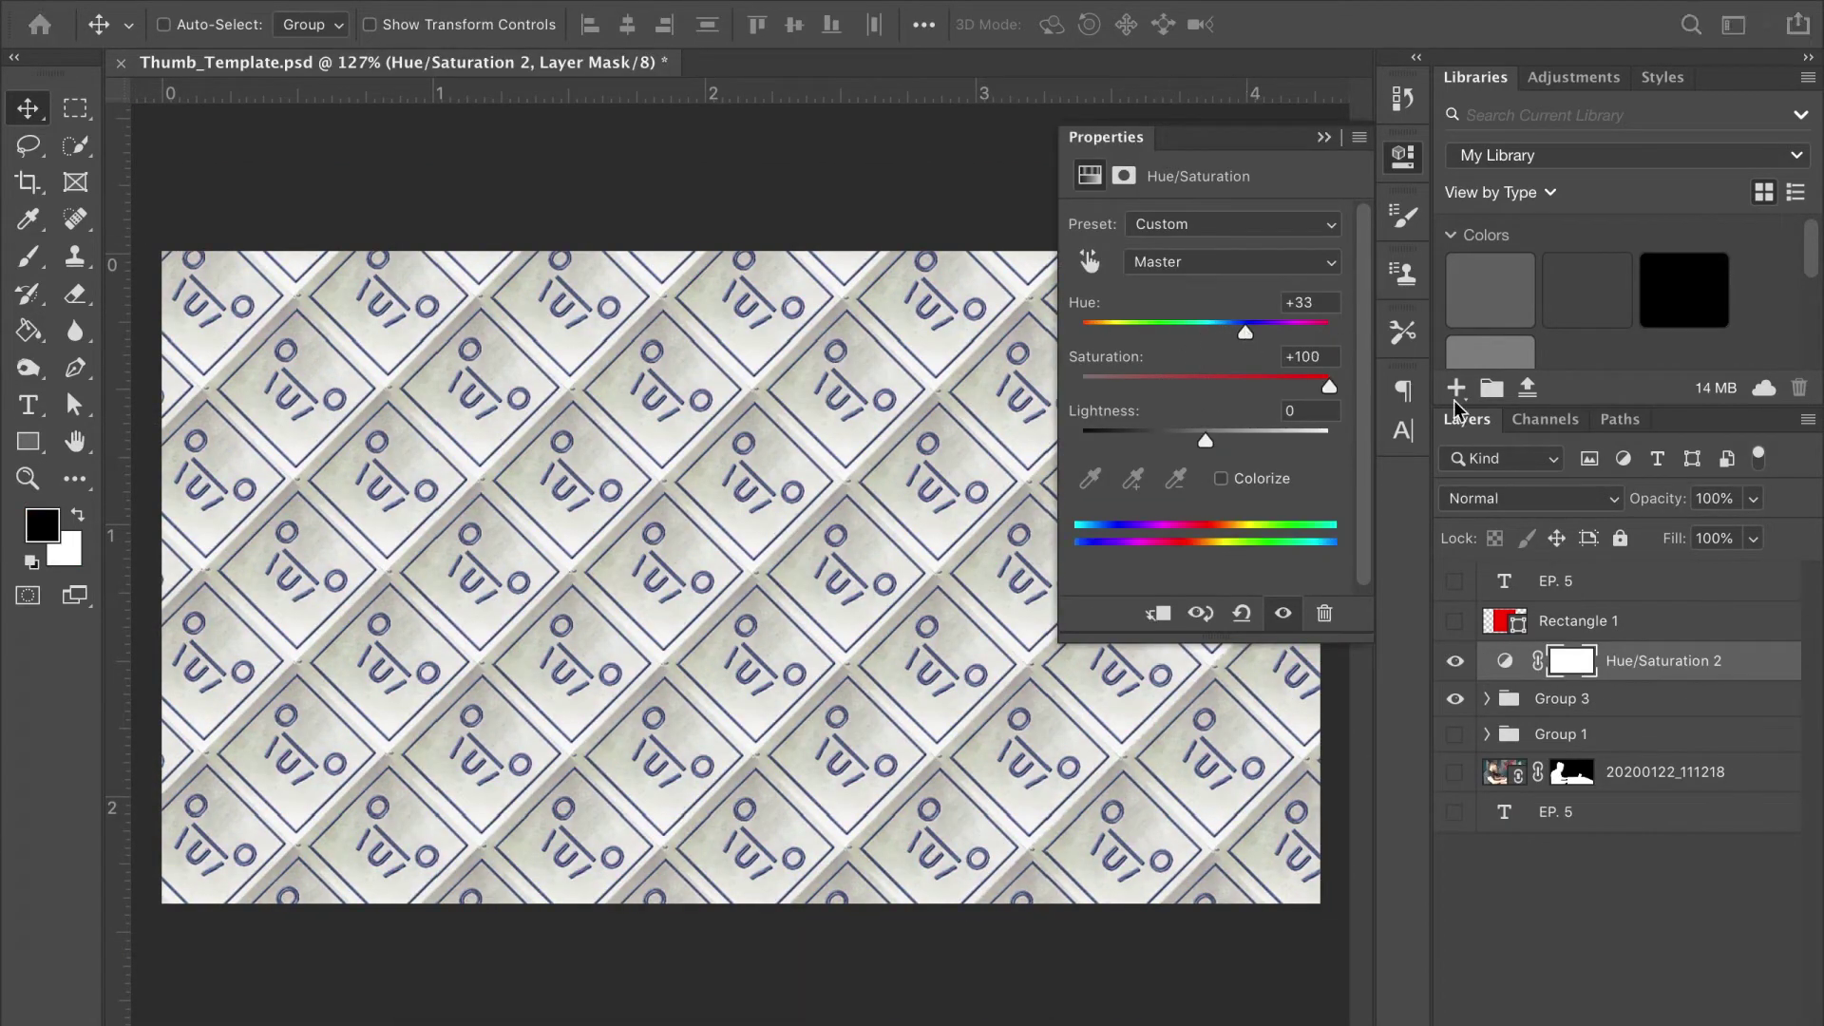
Shift the pattern's hue, stamp it into Layer 2, and try out a warp
left_click_drag(1208, 332, 1251, 333)
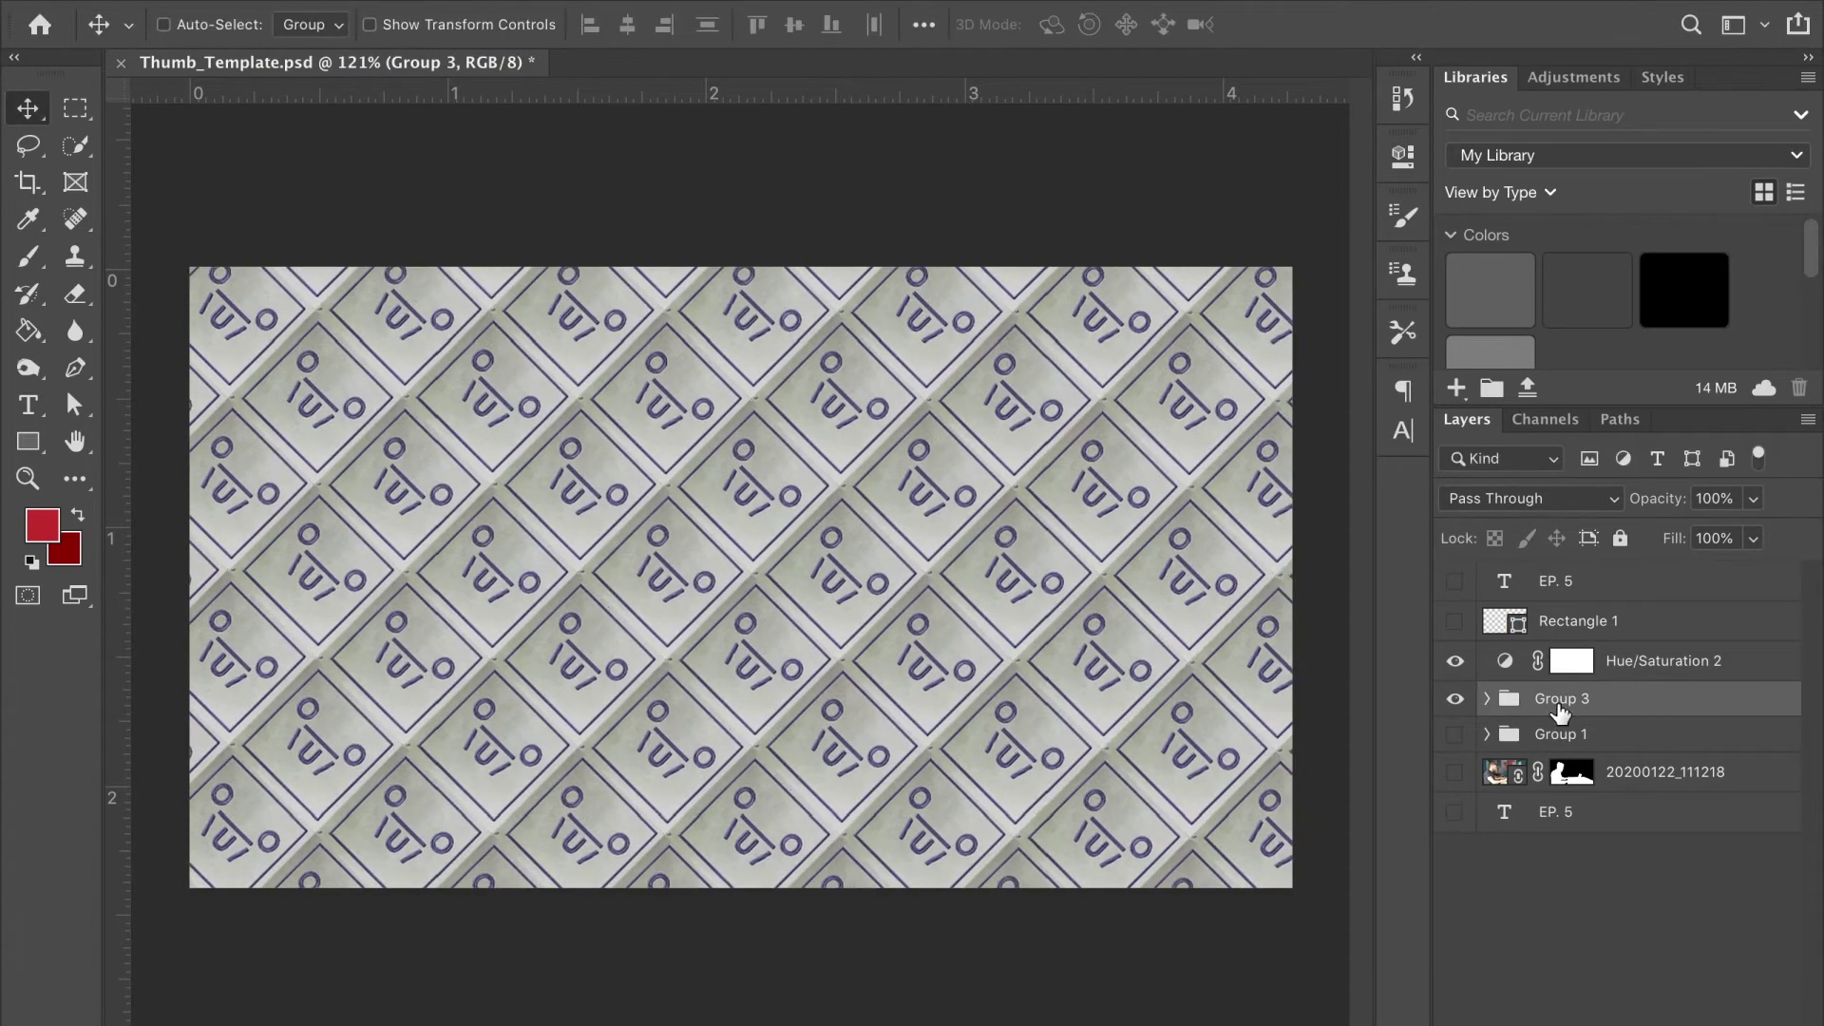
key("s")
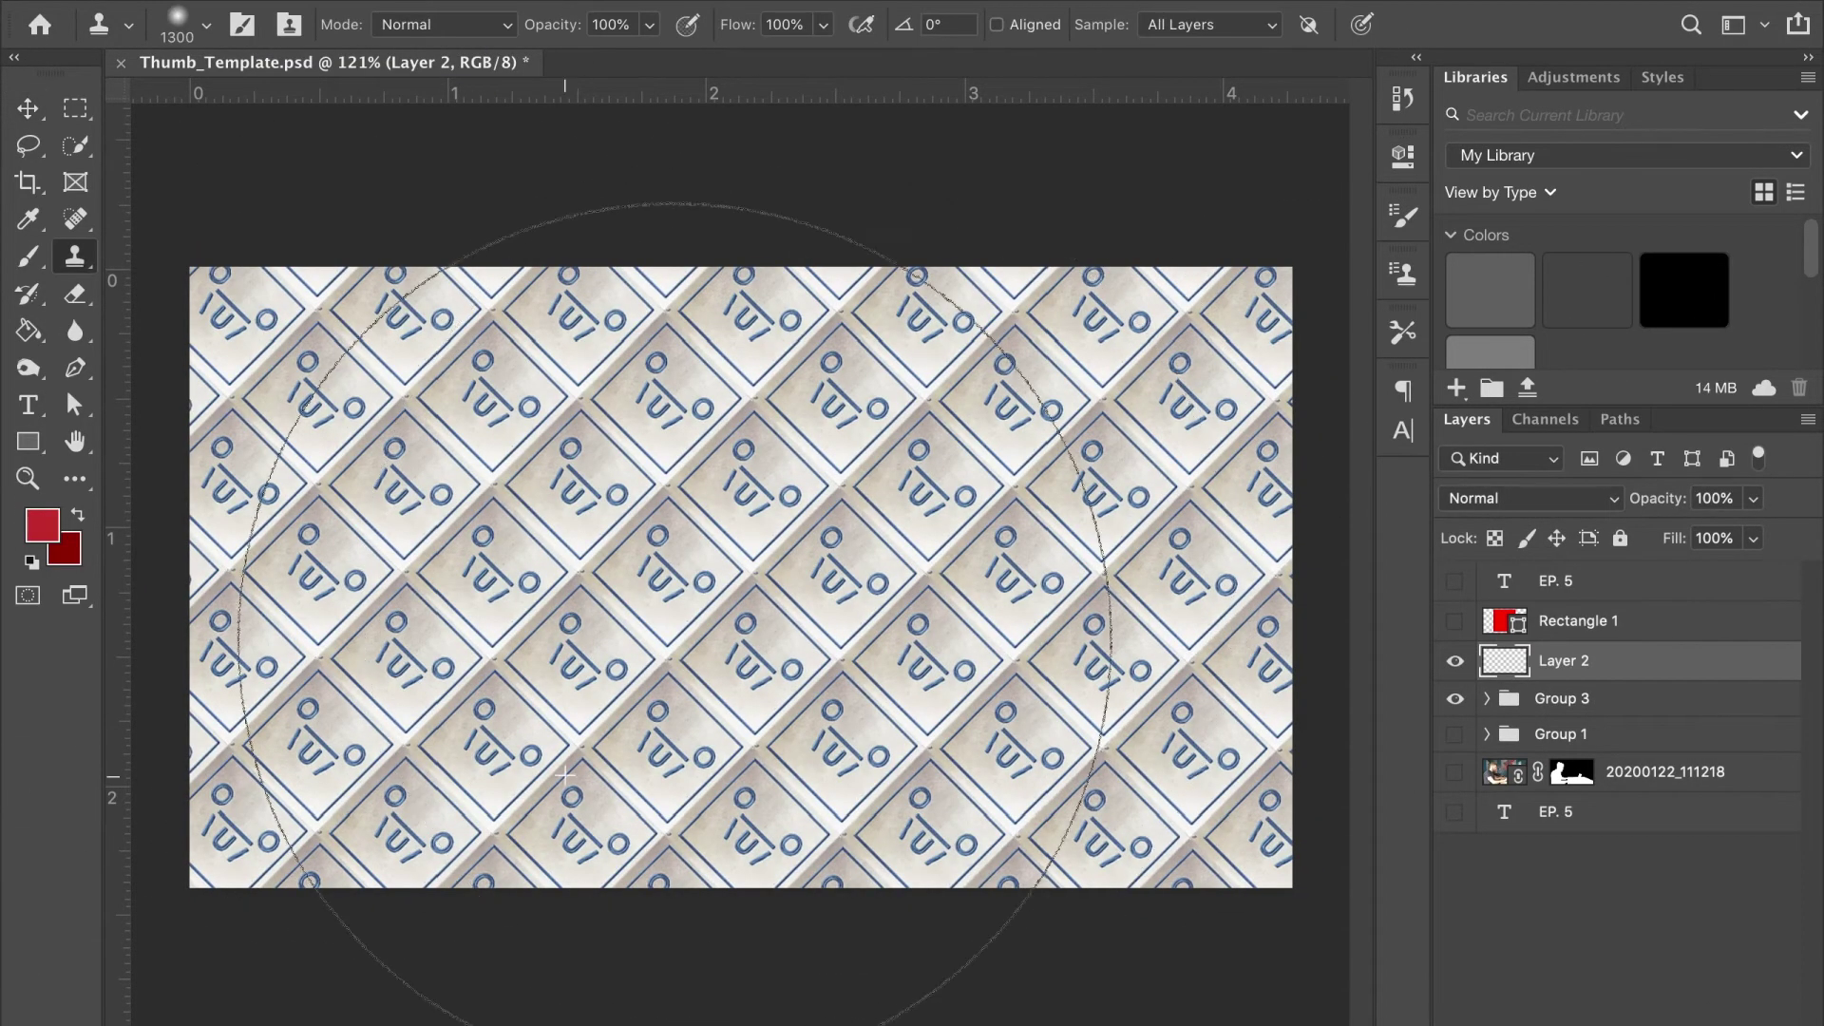
key("ctrl+t")
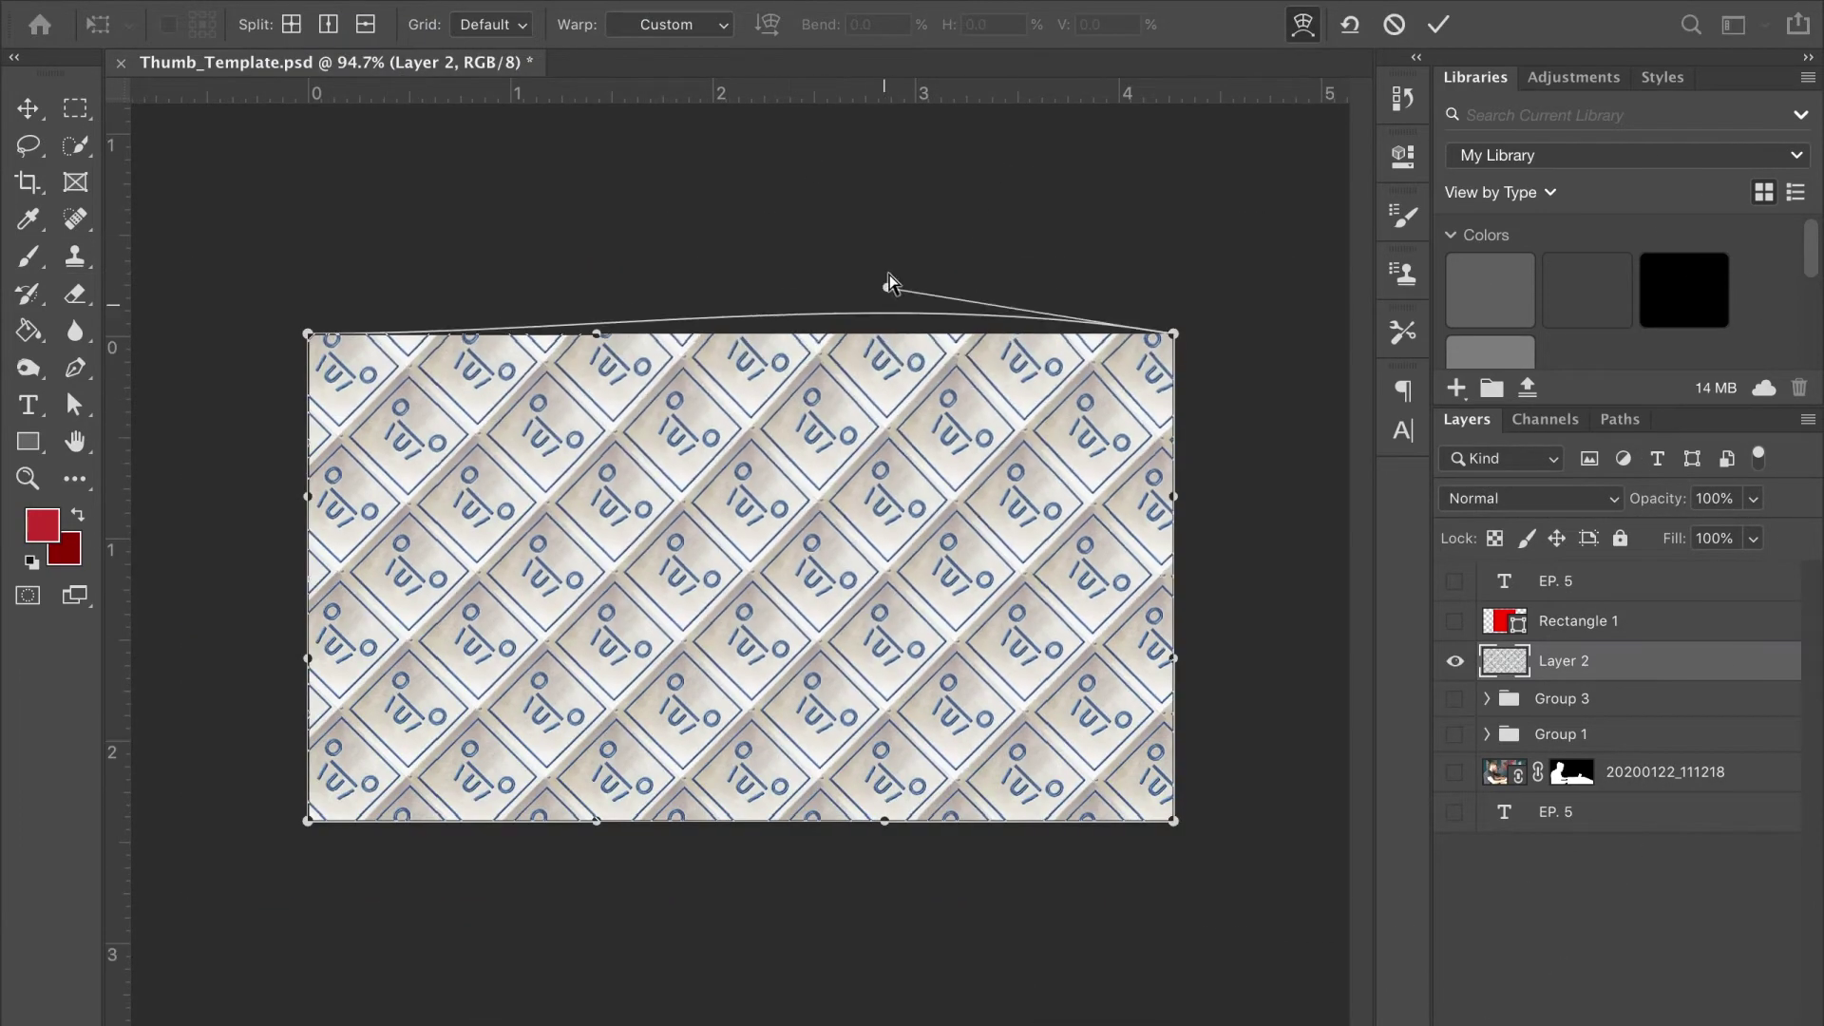
left_click_drag(882, 339, 898, 201)
left_click_drag(884, 815, 897, 942)
left_click_drag(598, 815, 581, 940)
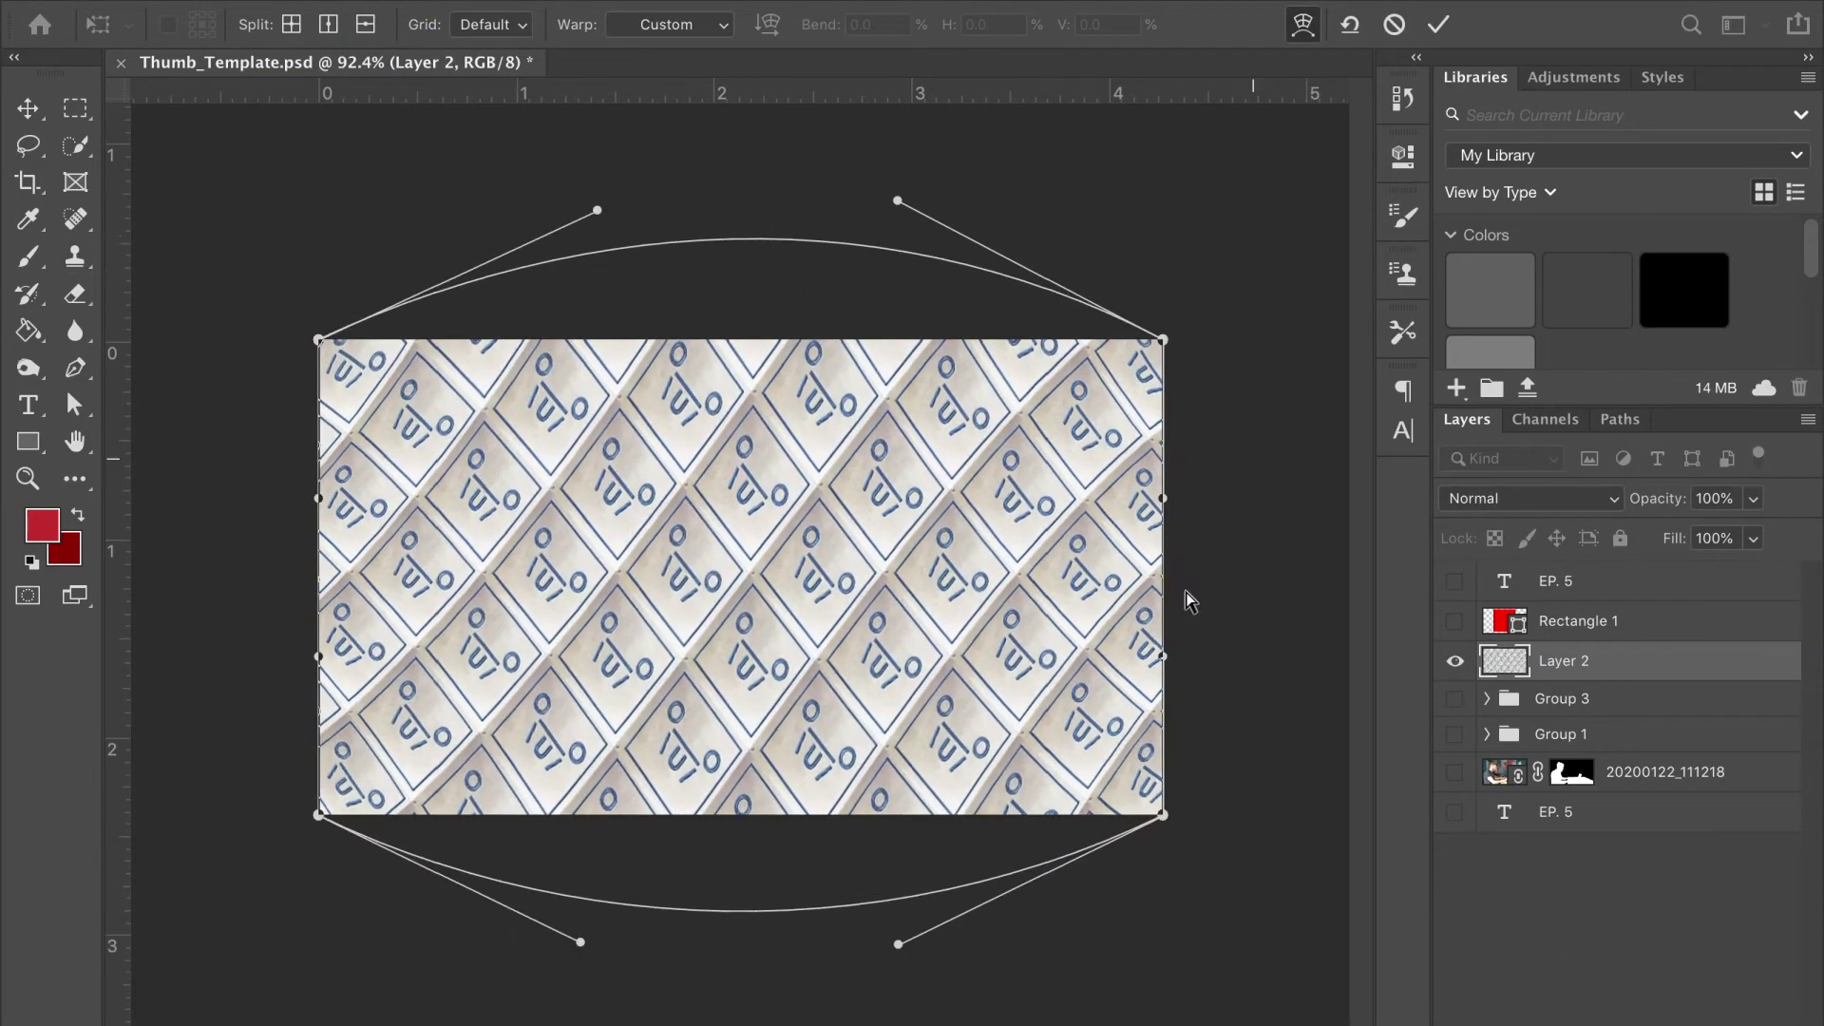
left_click_drag(1162, 656, 1285, 692)
left_click_drag(1164, 497, 1273, 445)
left_click_drag(316, 498, 187, 480)
scroll(744, 652, "down", 3)
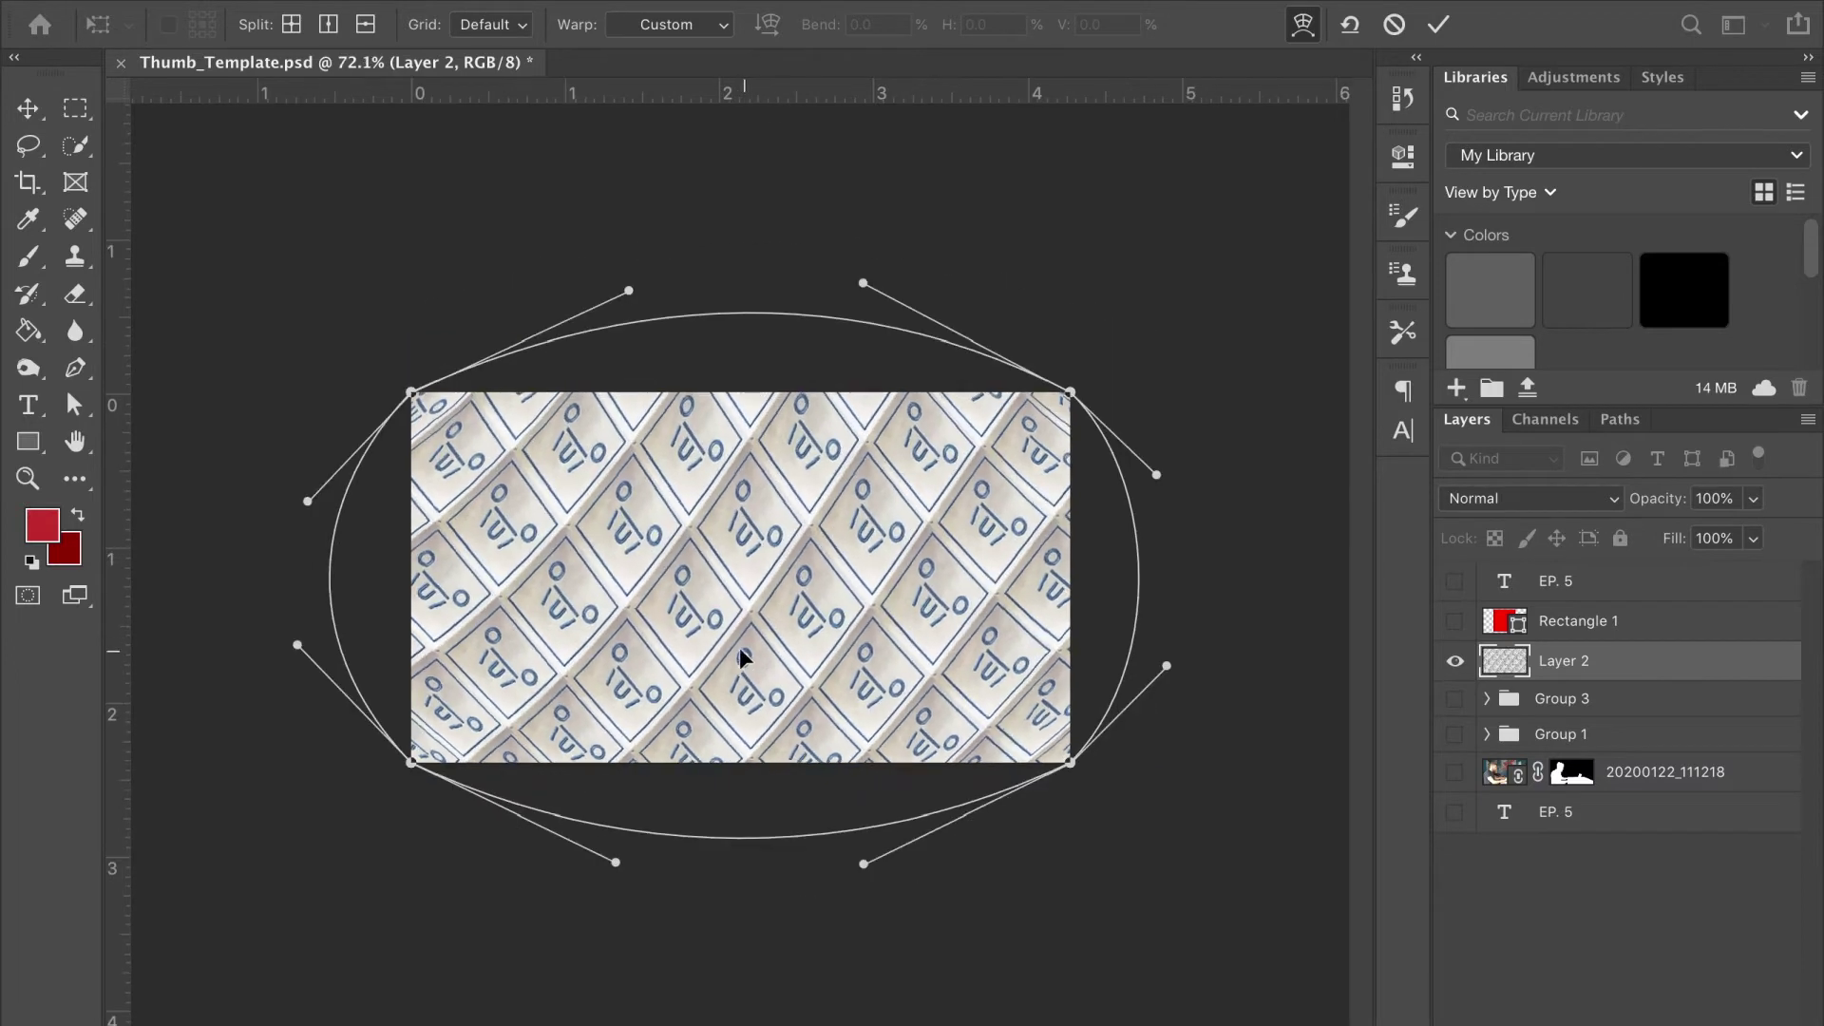
scroll(888, 456, "up", 5)
key("Return")
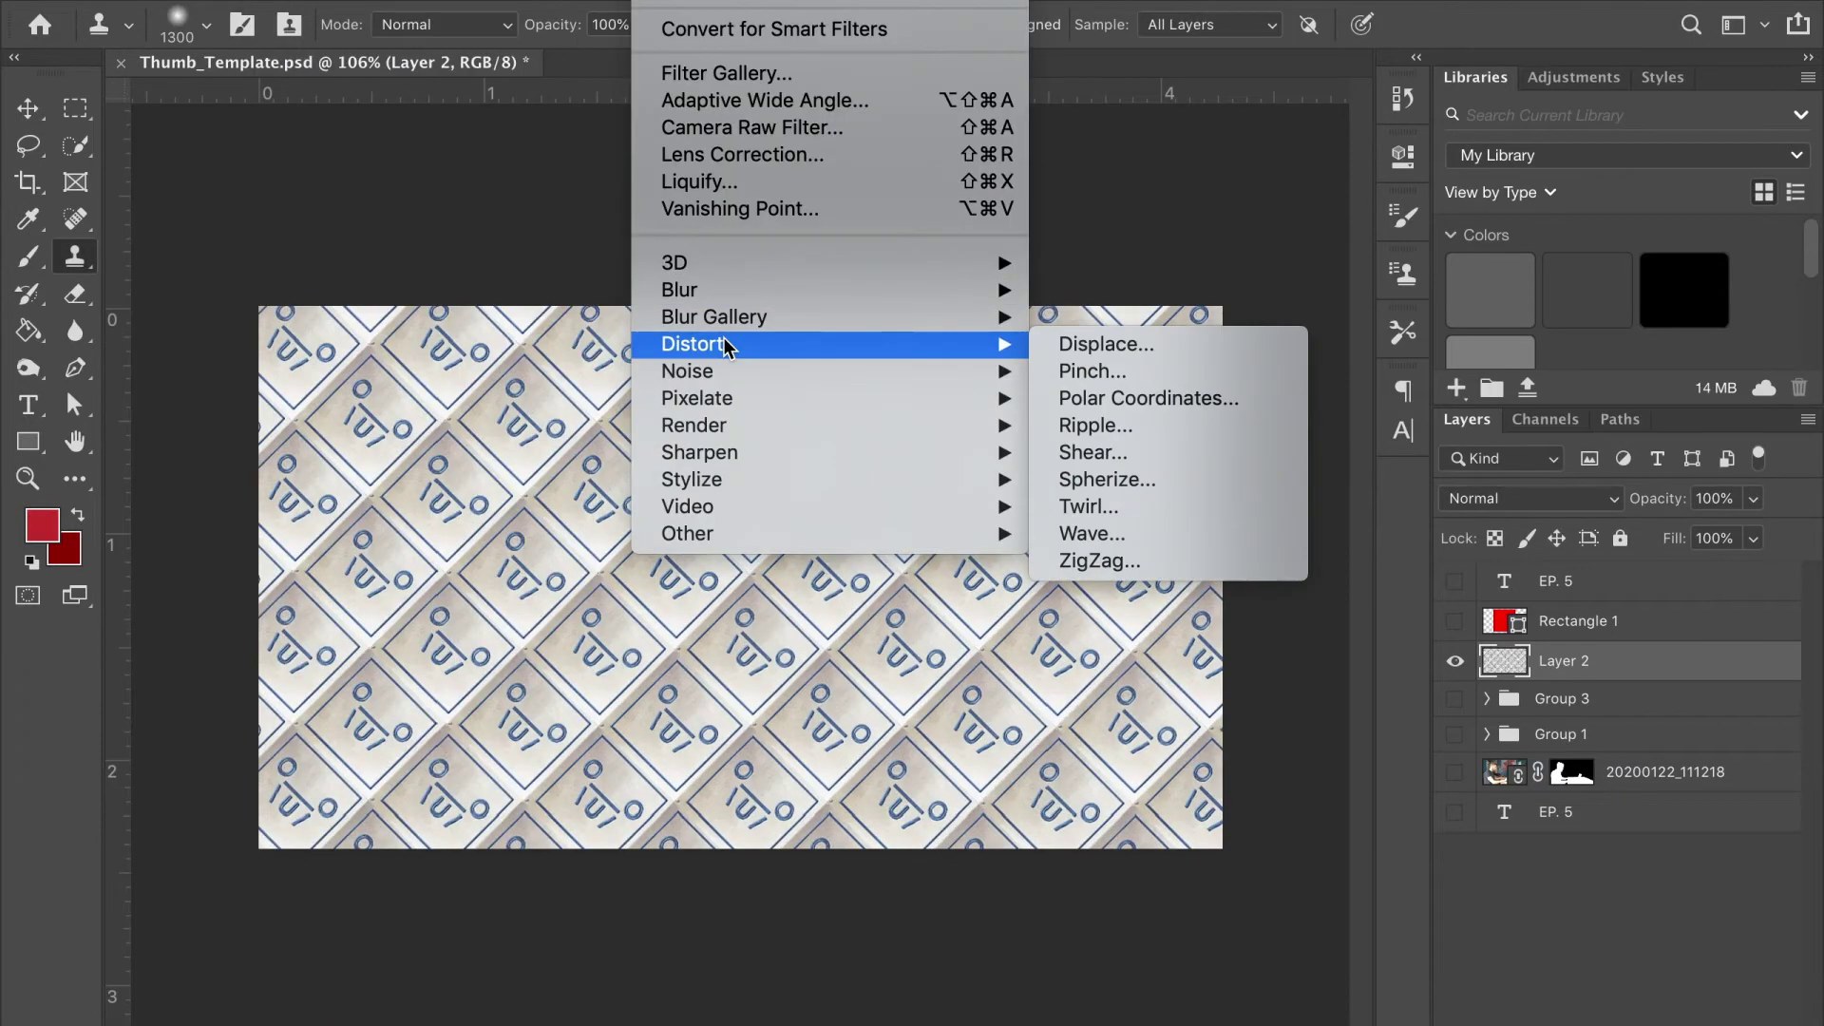
Apply Filter > Distort > Spherize to the pattern at about 29%
left_click(1105, 509)
left_click(1107, 218)
left_click(1183, 485)
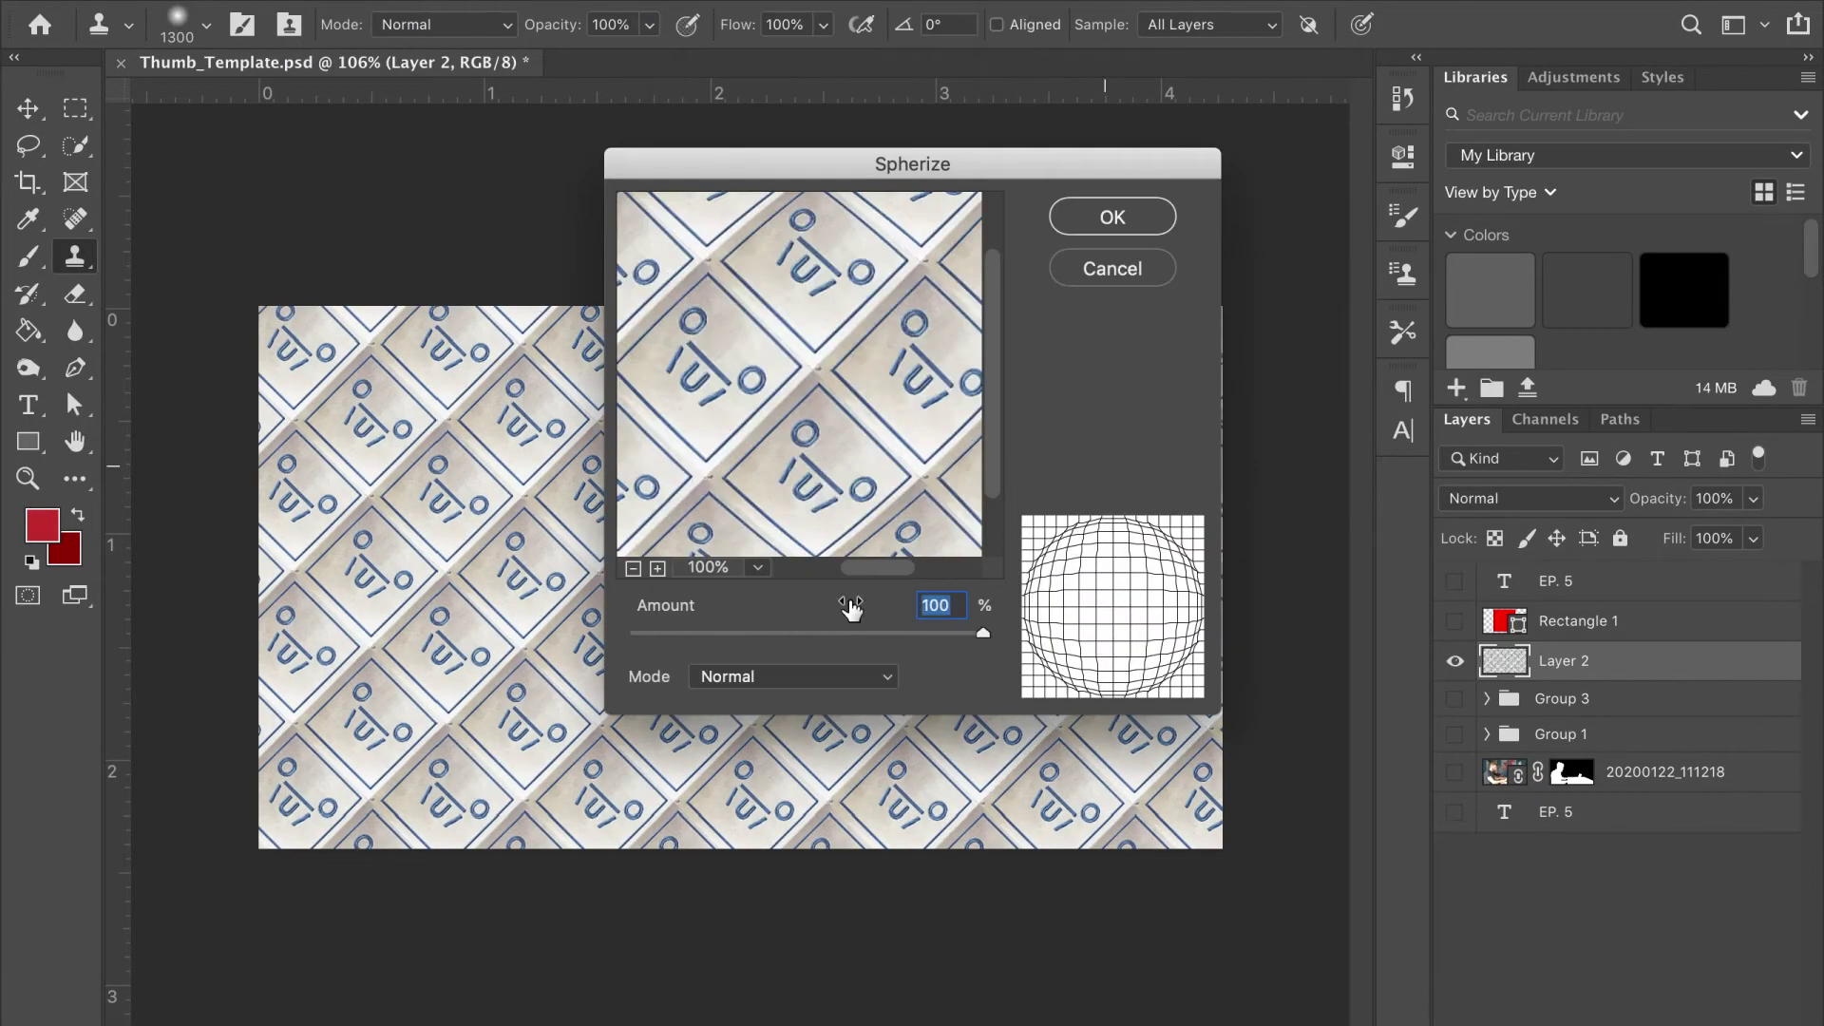
mouse_move(986, 632)
left_mouse_down()
mouse_move(817, 633)
mouse_move(846, 637)
left_mouse_up()
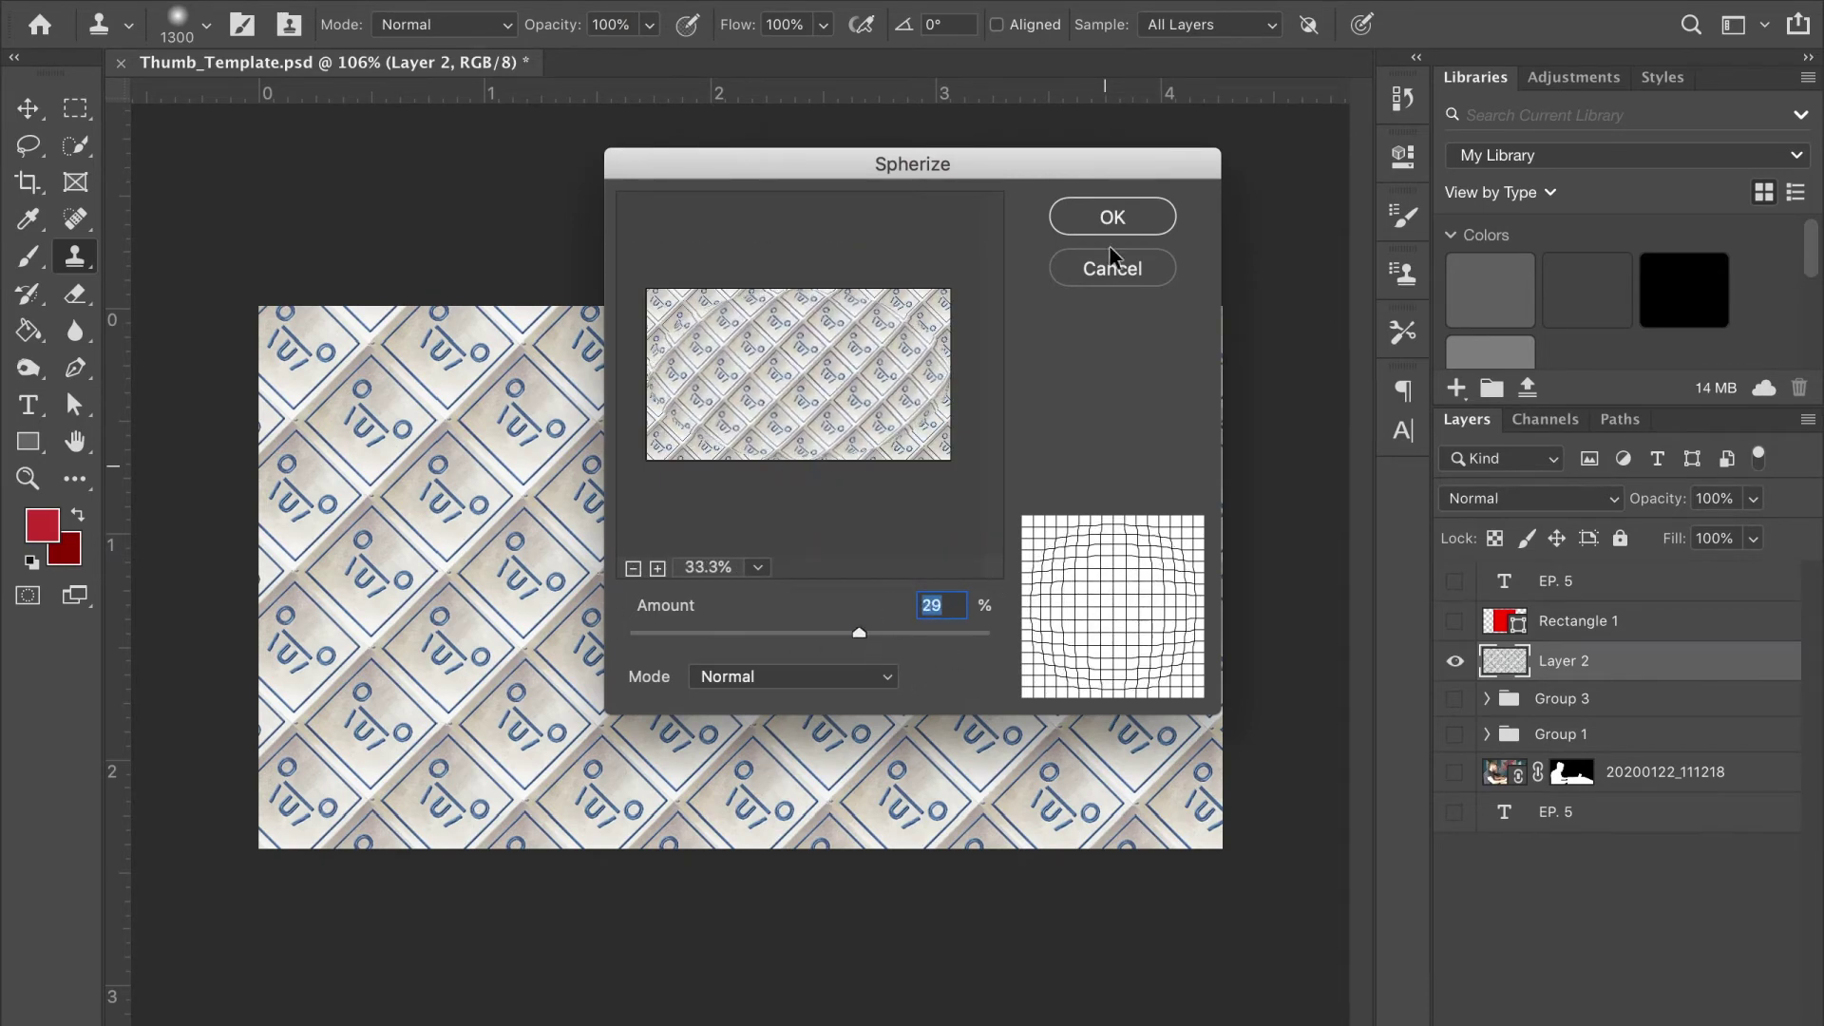
key("Return")
Enlarge the pattern layer slightly from its corner
key("v")
key("ctrl+t")
left_click_drag(1202, 317, 1288, 271)
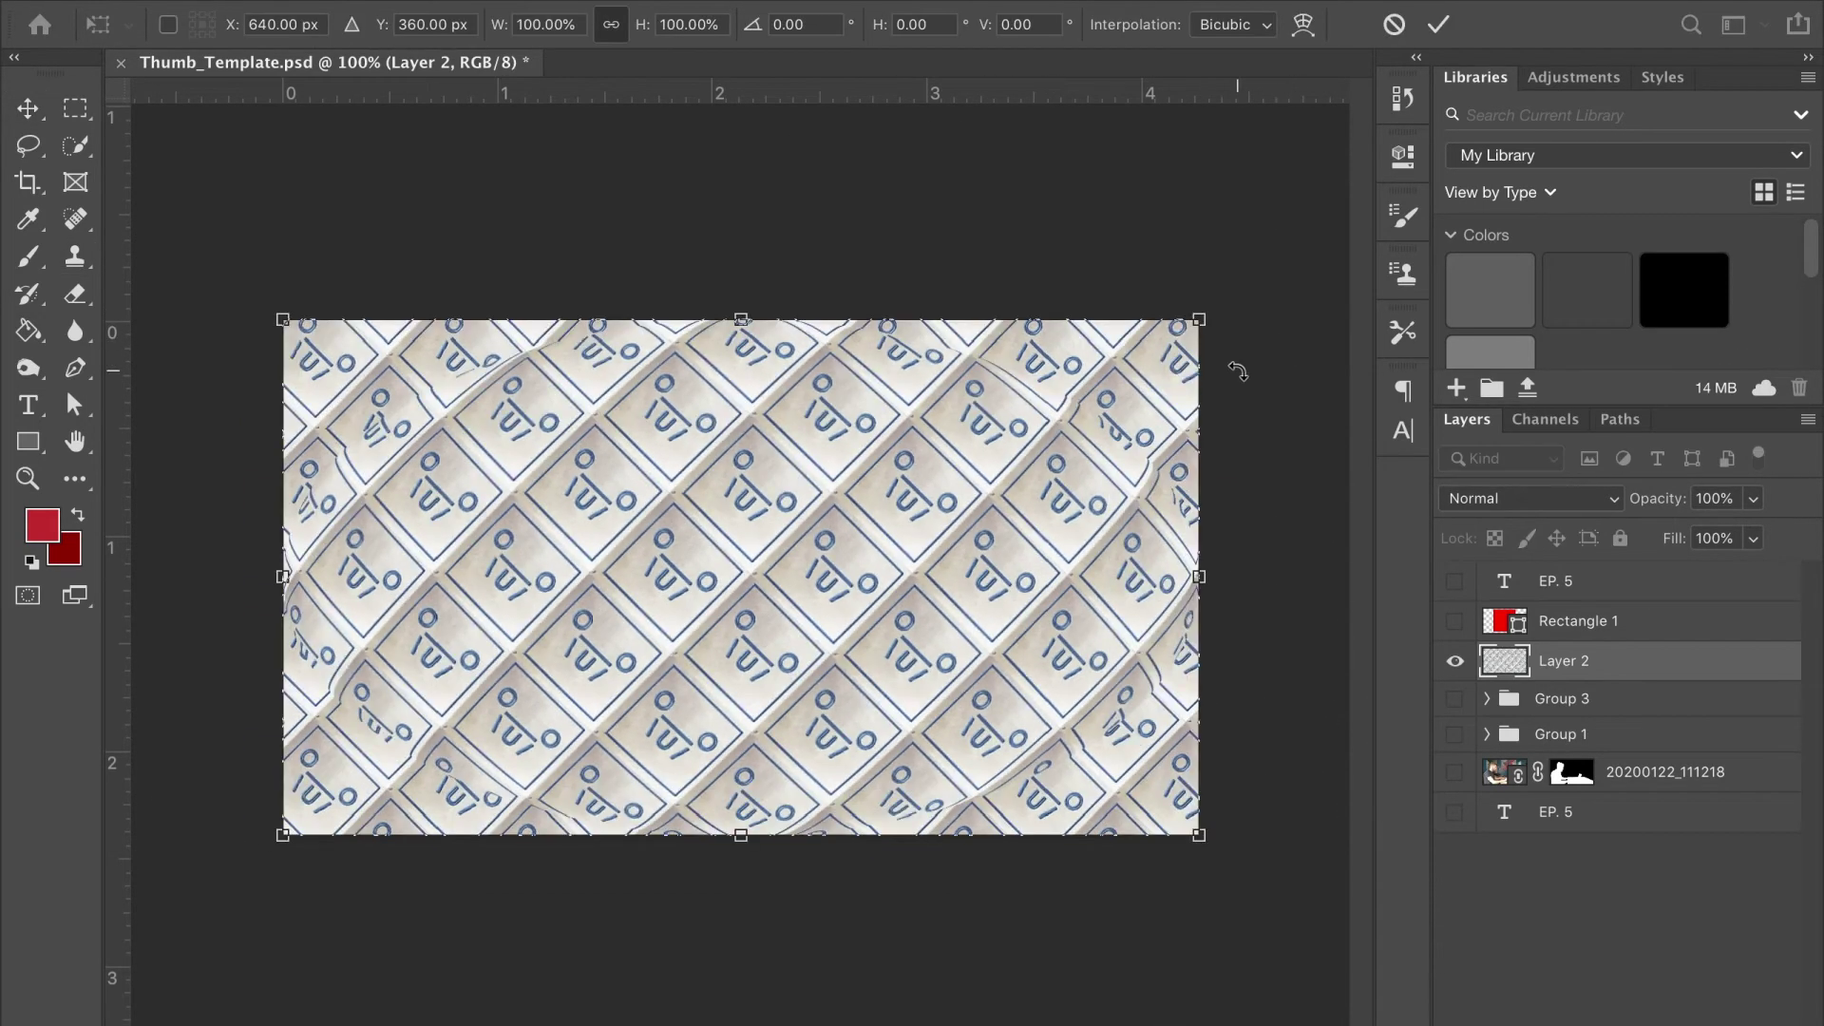
key("Return")
Unhide the man photo above Layer 2; tint it with Colorize Hue 237 and Brightness -59
left_click(1455, 771)
left_click_drag(1629, 771, 1629, 644)
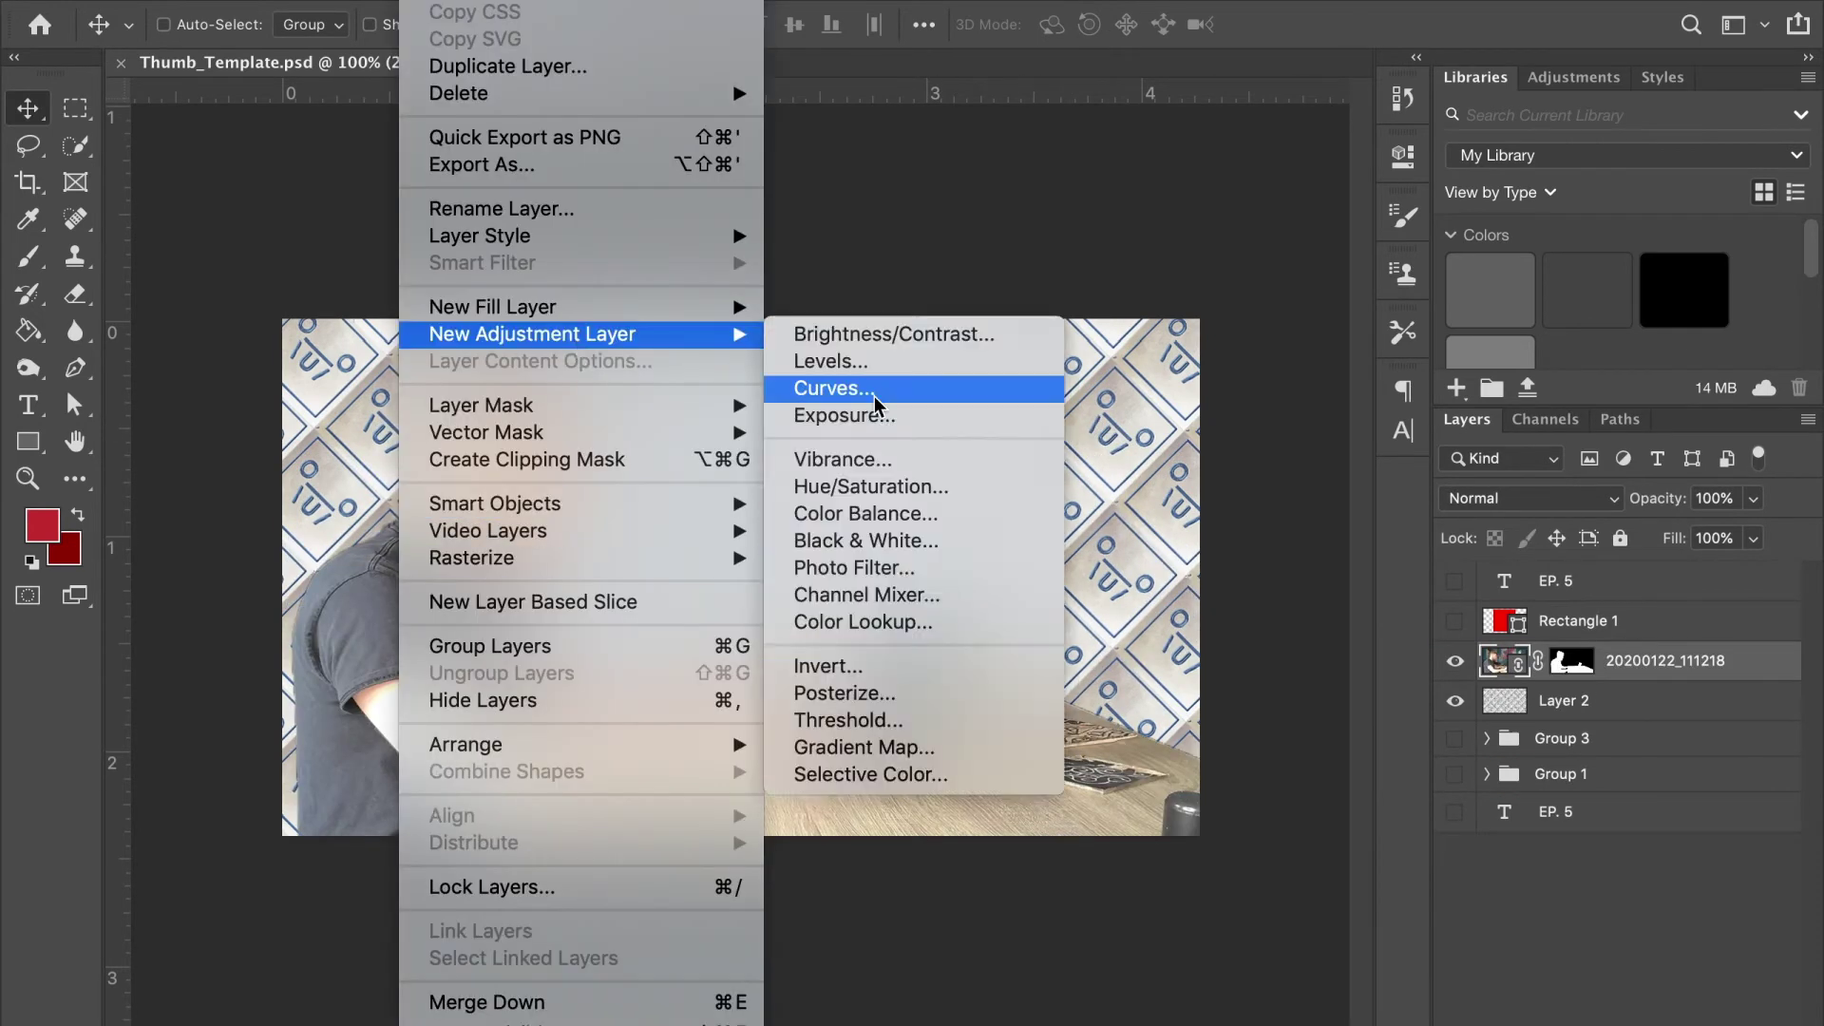
left_click(855, 481)
left_click(1222, 477)
left_click_drag(1182, 332, 1243, 330)
left_click_drag(1328, 386, 1153, 386)
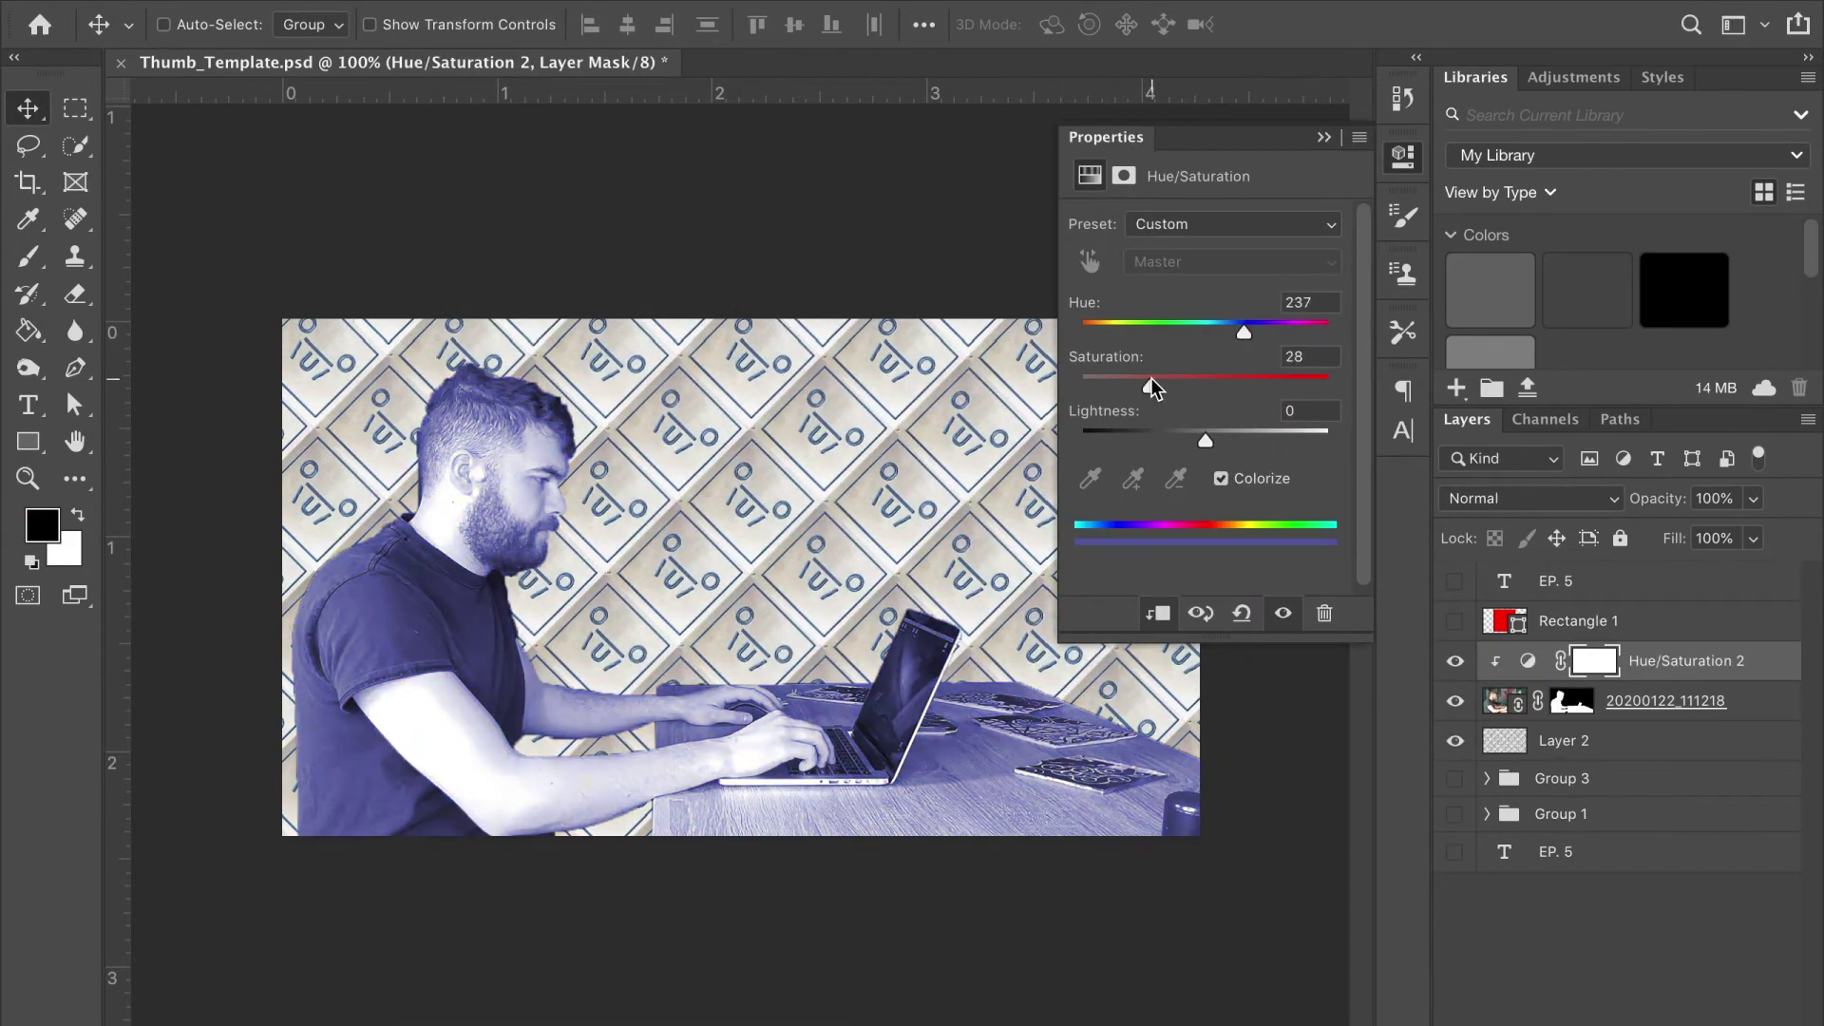
mouse_move(1205, 440)
left_mouse_down()
mouse_move(1184, 440)
mouse_move(1192, 386)
left_mouse_up()
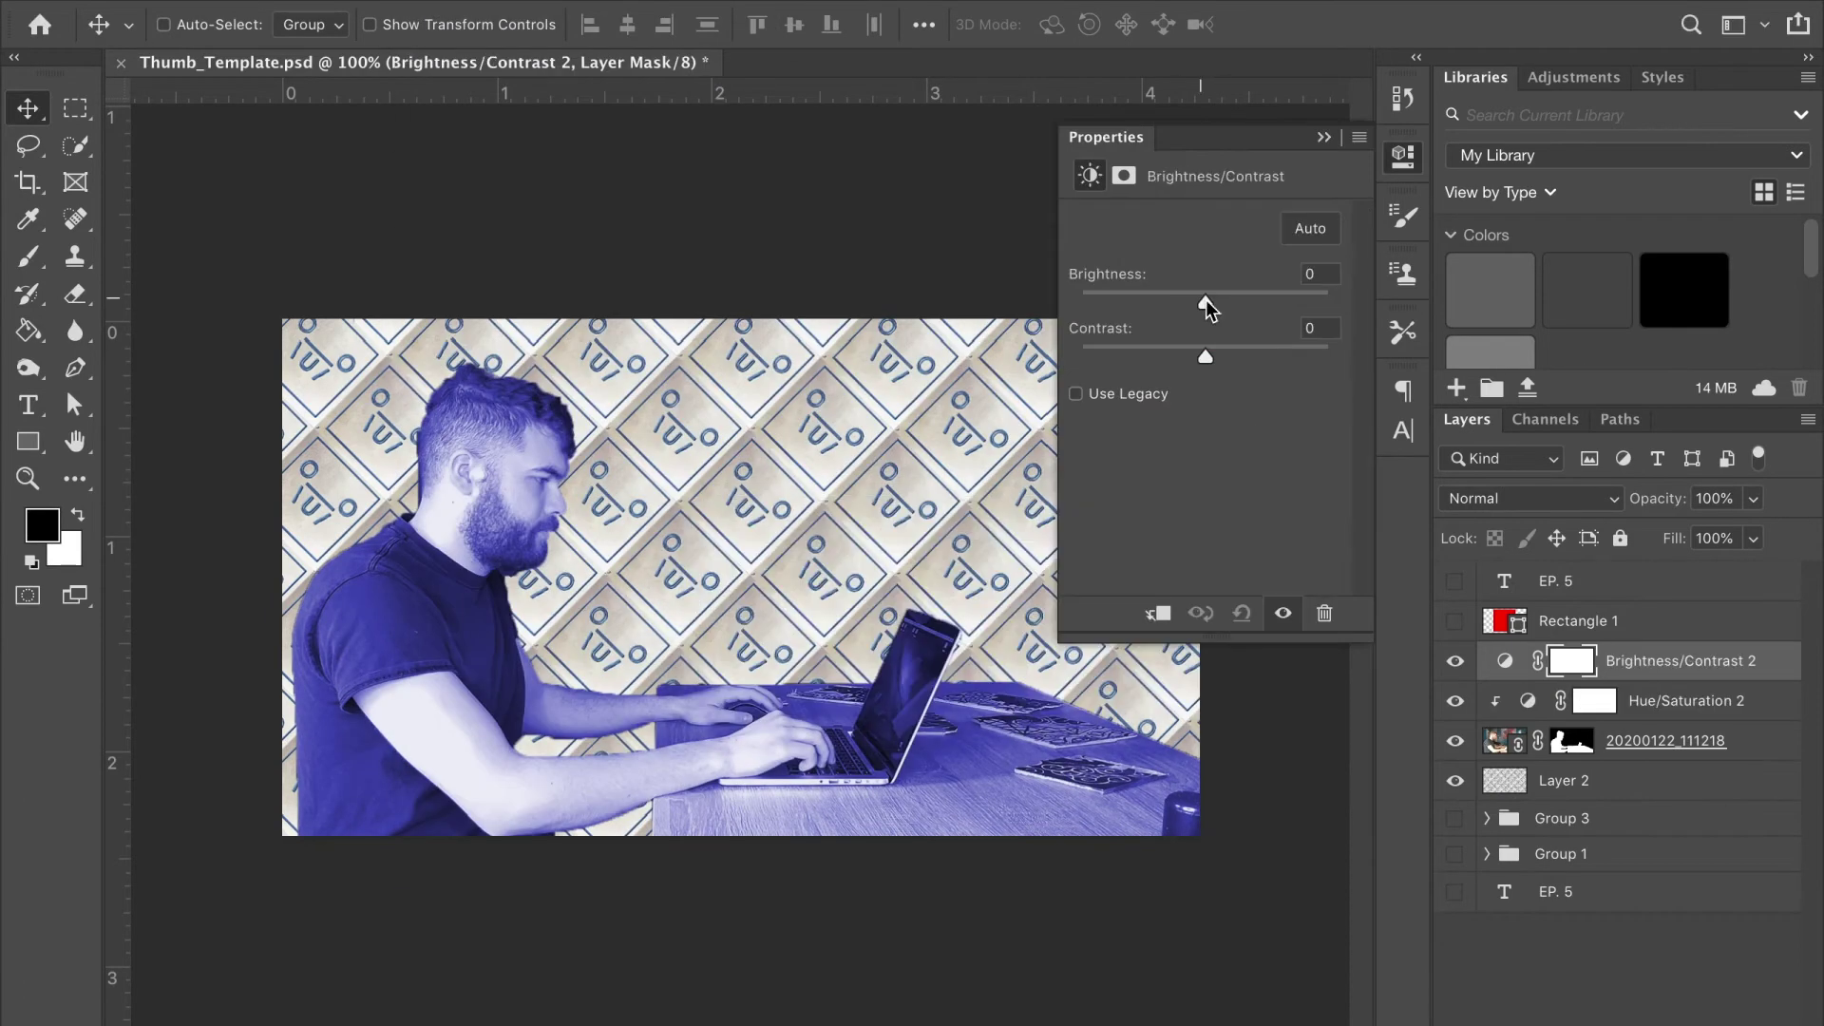
left_click_drag(1206, 302, 1156, 302)
left_click_drag(1286, 357, 1315, 357)
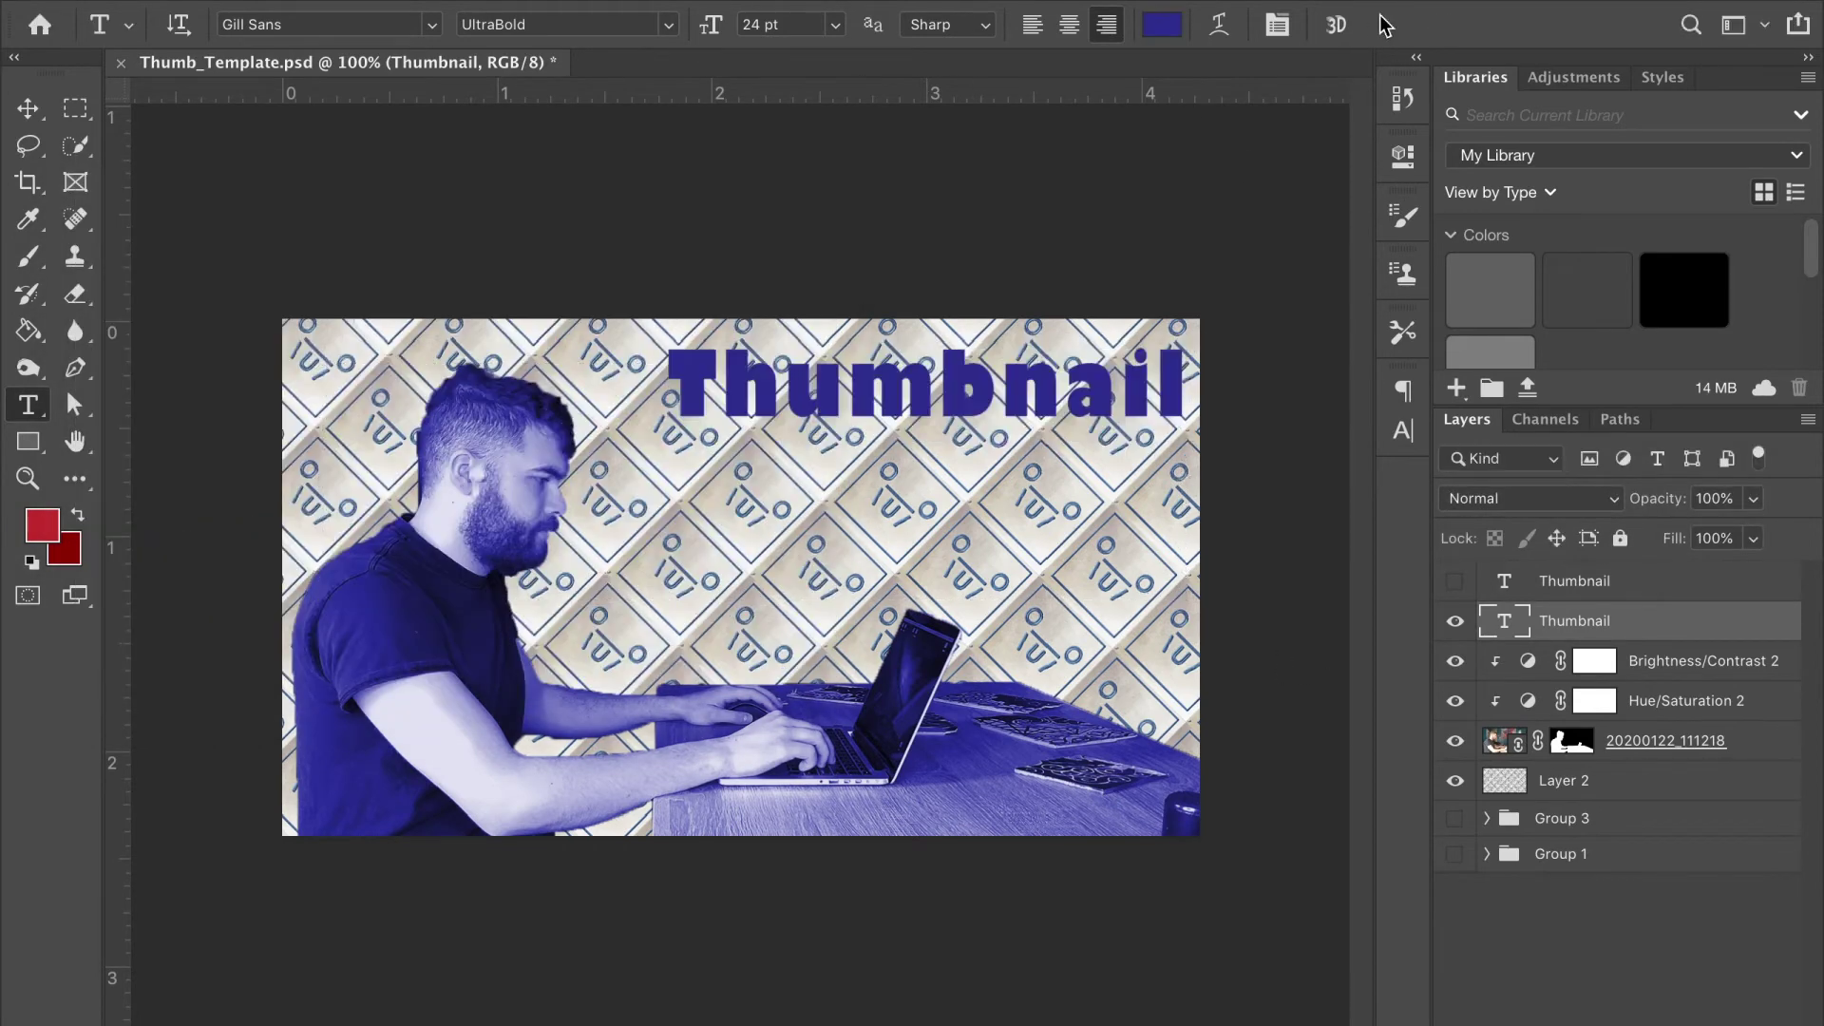
Show the top bevelled Thumbnail text layer and change its text colour to gold
left_click(1455, 581)
left_click(1456, 580)
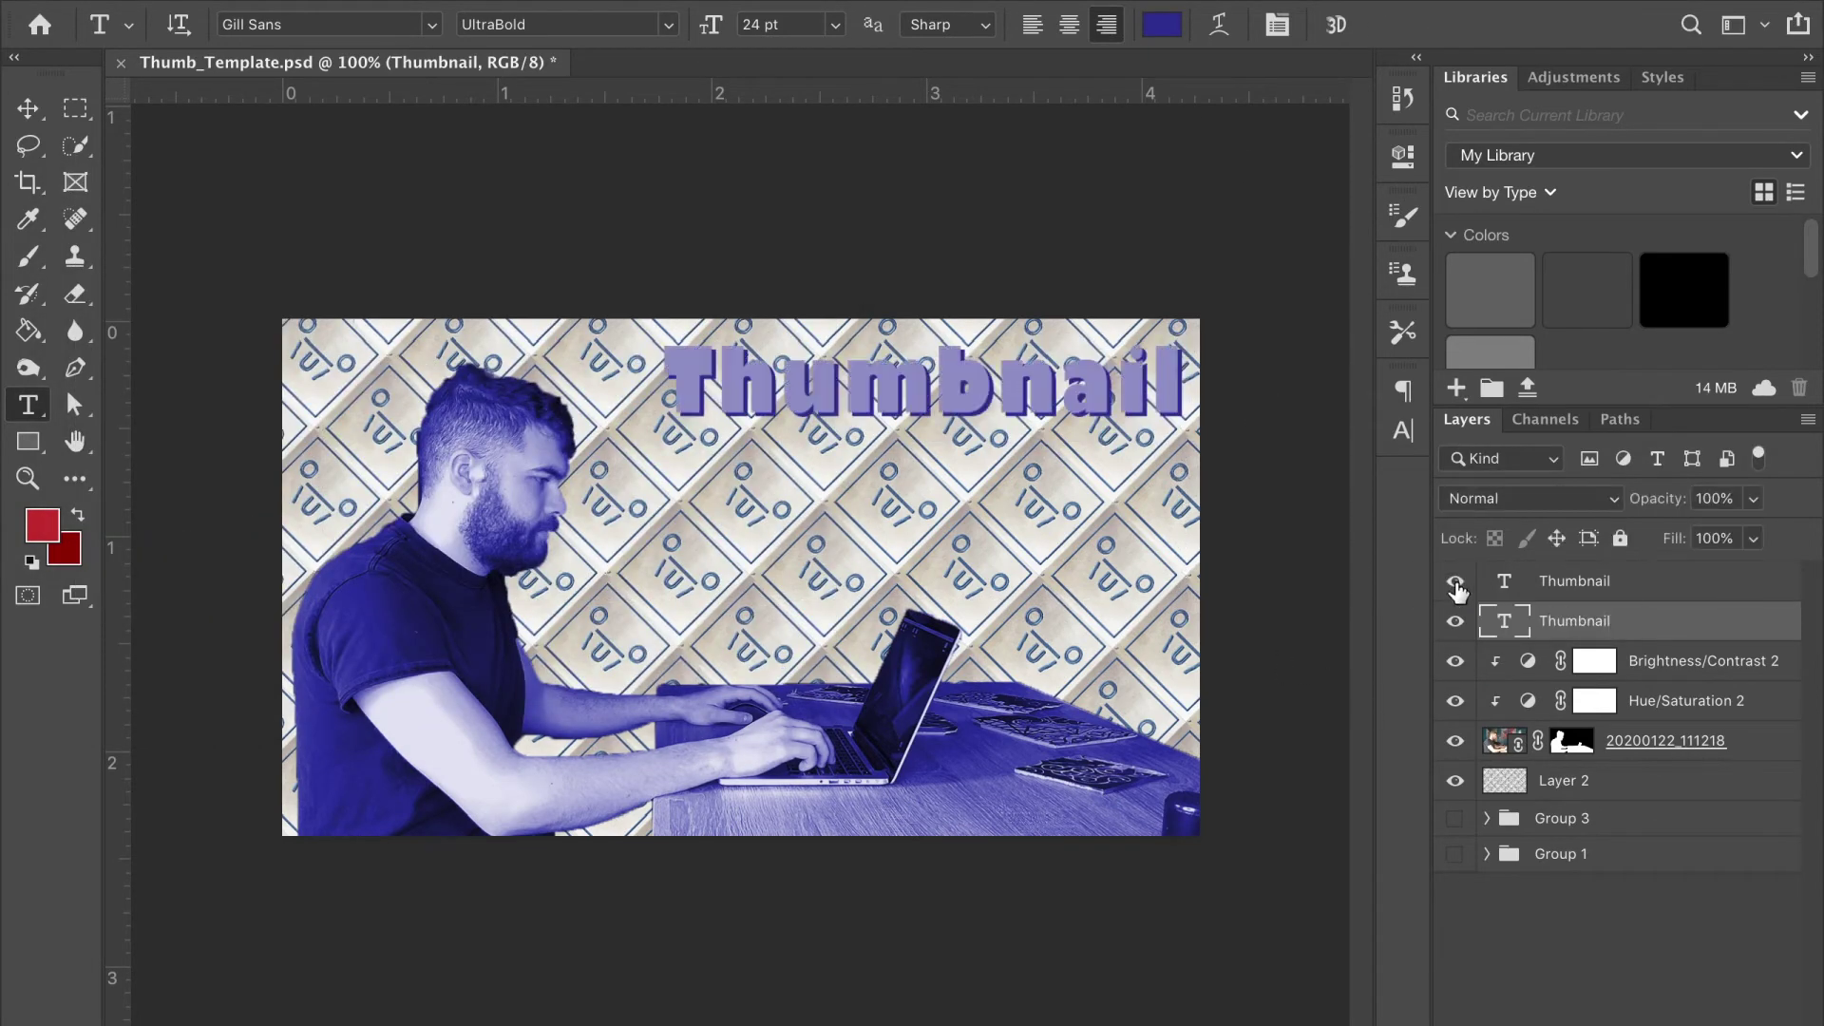
double_click(1504, 580)
left_click(1161, 24)
left_click(738, 204)
left_click(1377, 24)
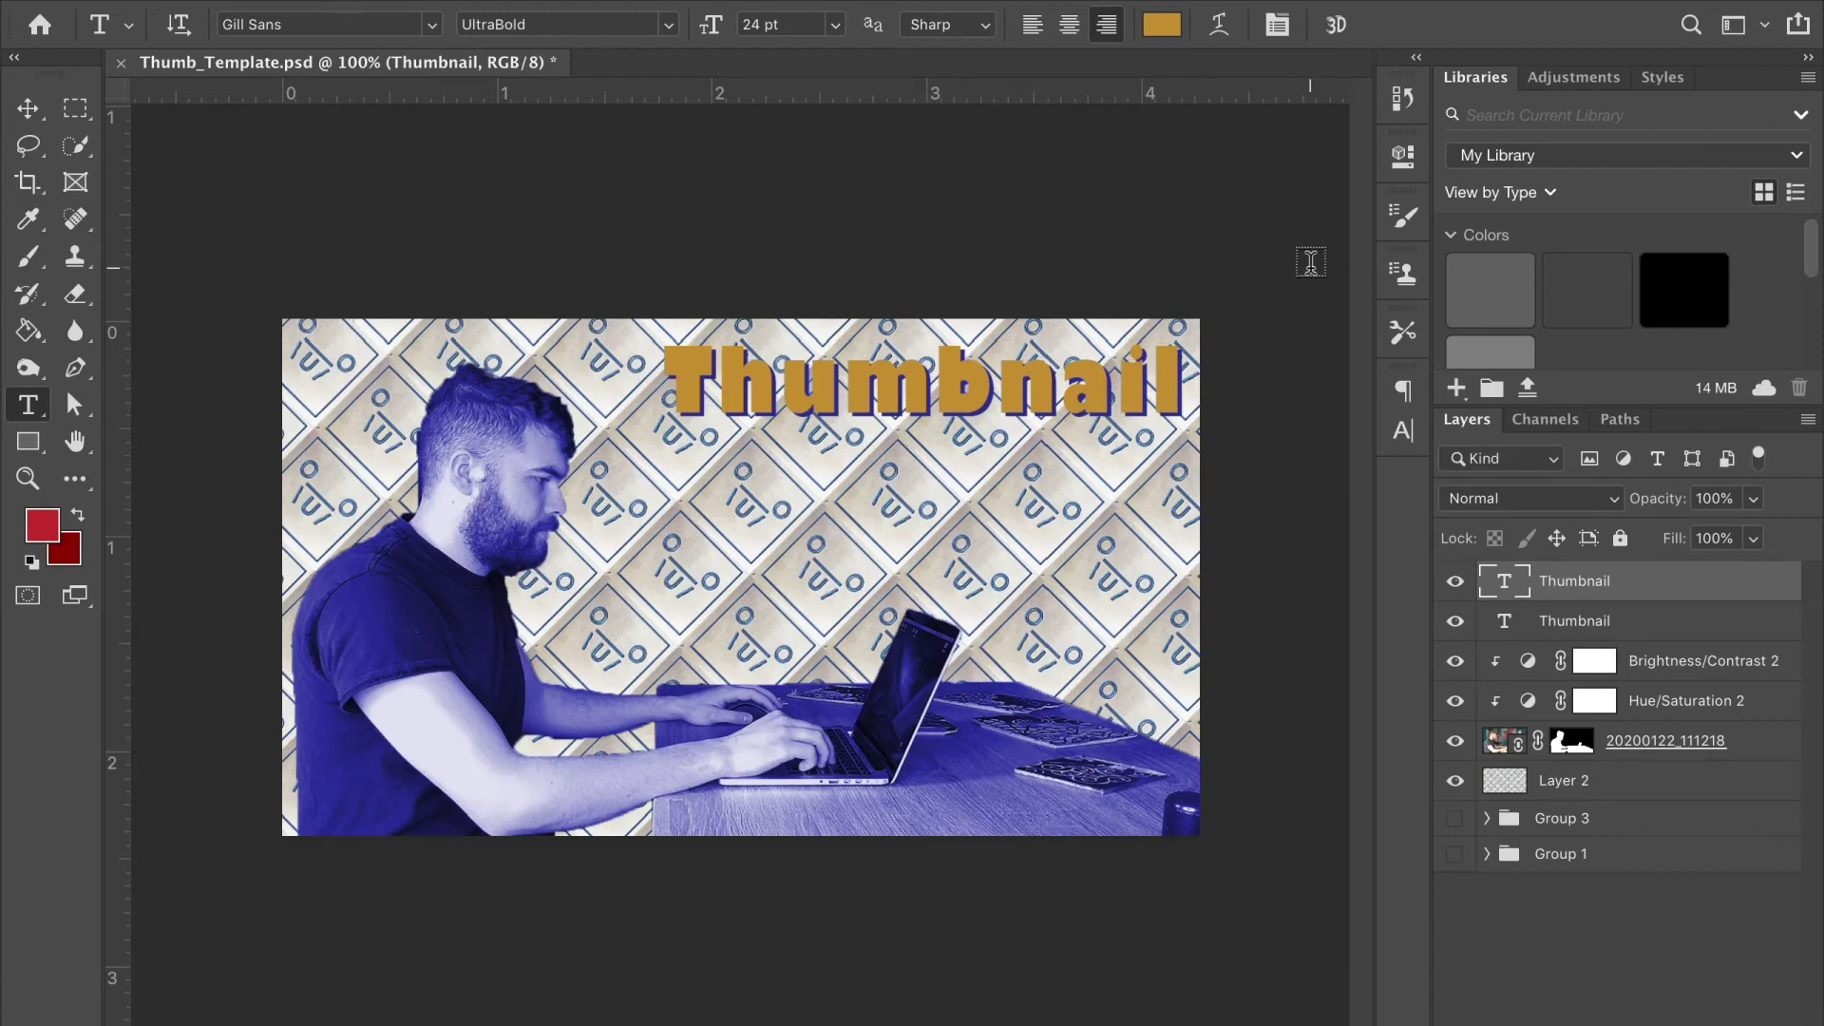
left_click(327, 273)
type("Thumbnail.psd")
left_click(1432, 989)
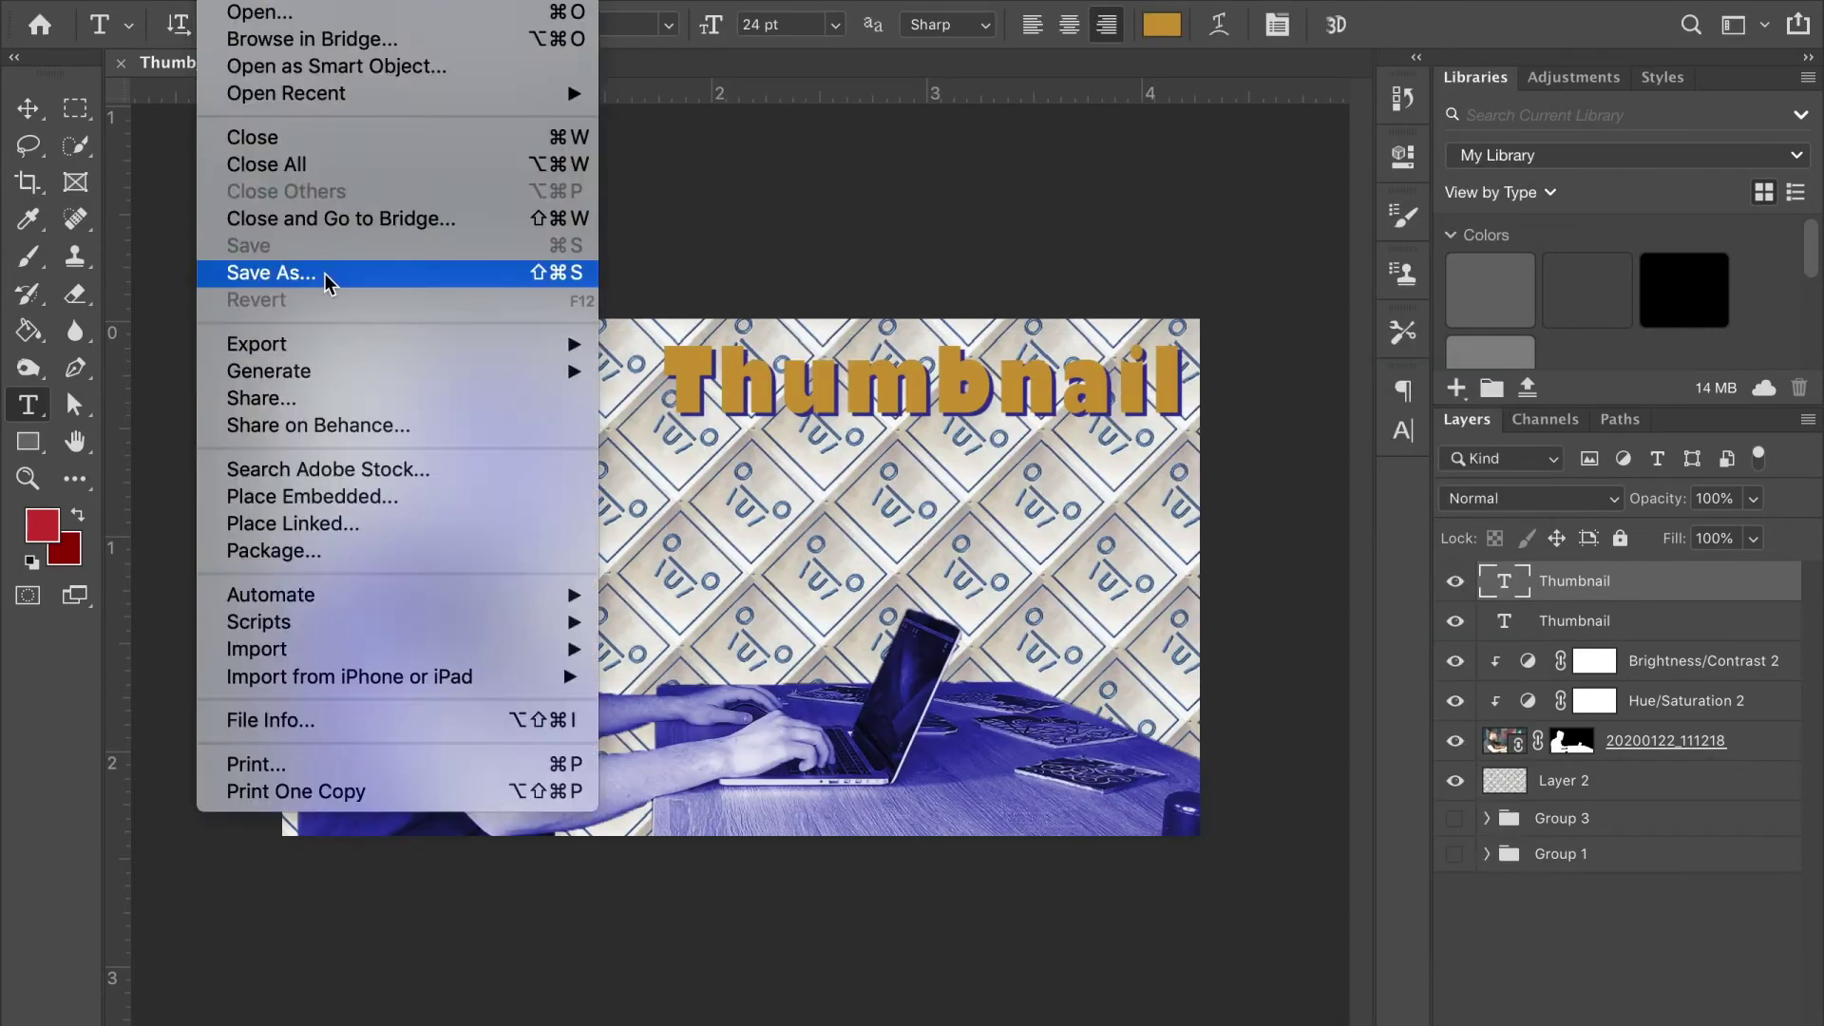